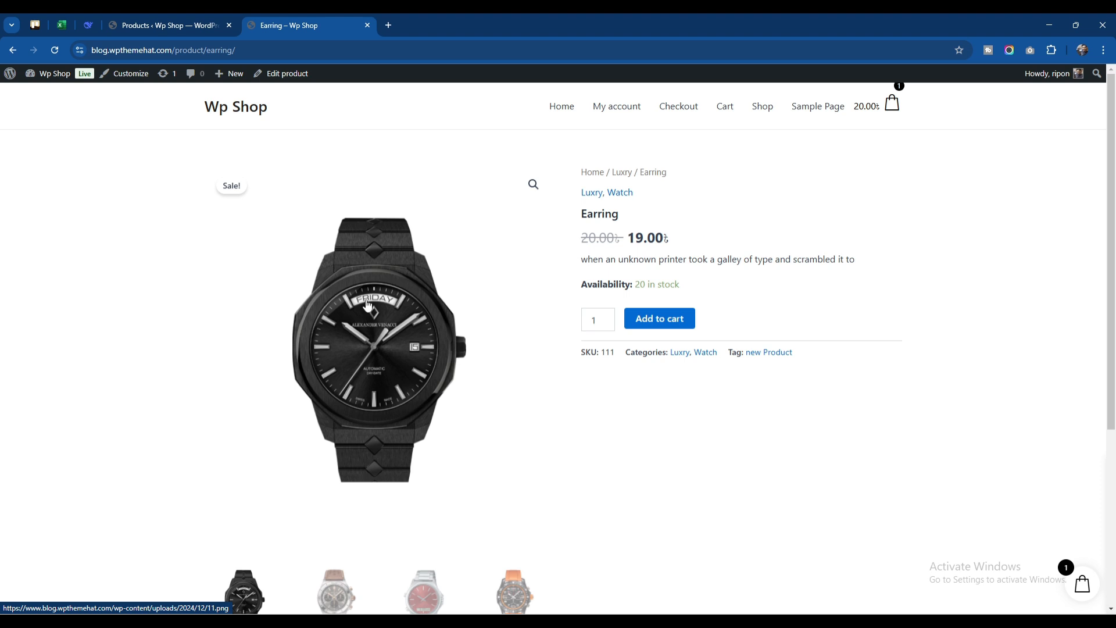
# Switch back to the Products list and open the form for adding a new product in a separate browser tab
pyautogui.click(167, 25)
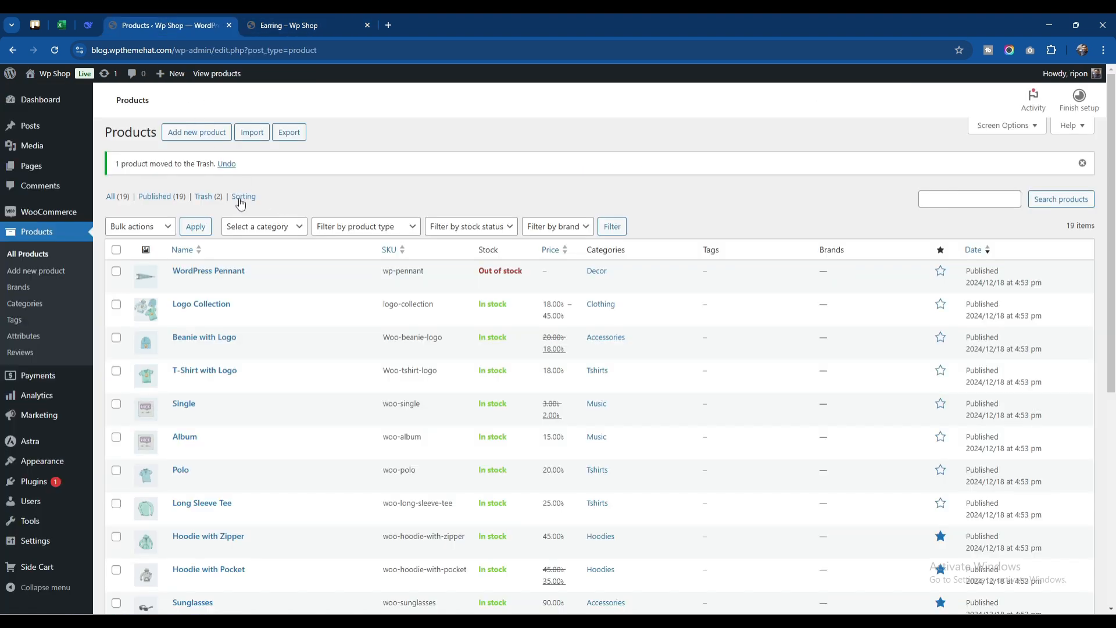
pyautogui.rightClick(194, 135)
pyautogui.click(215, 150)
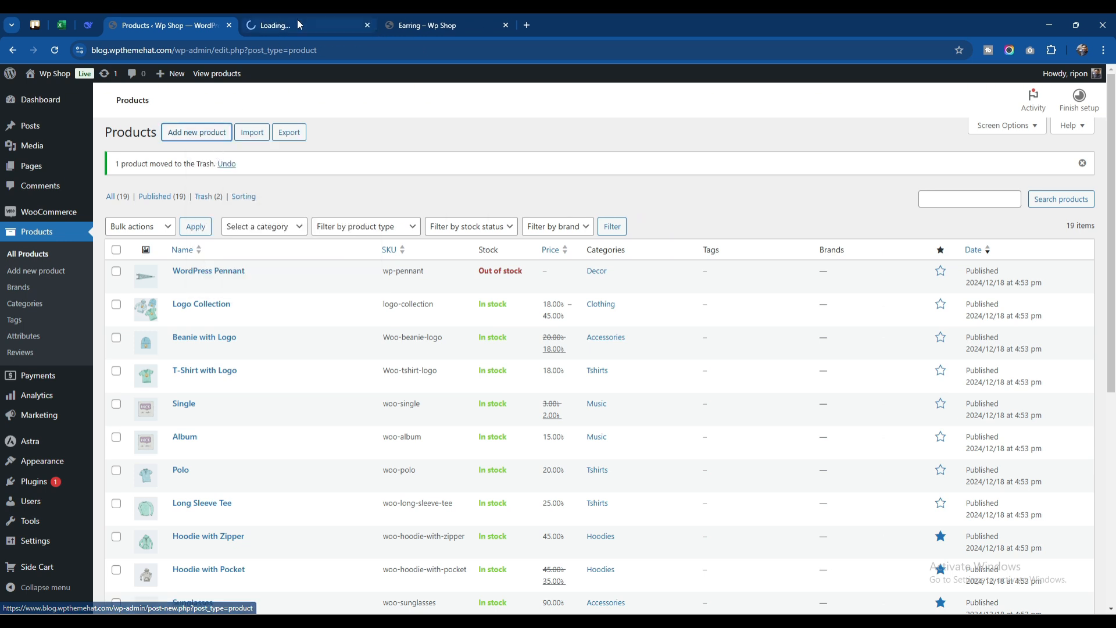
pyautogui.click(298, 23)
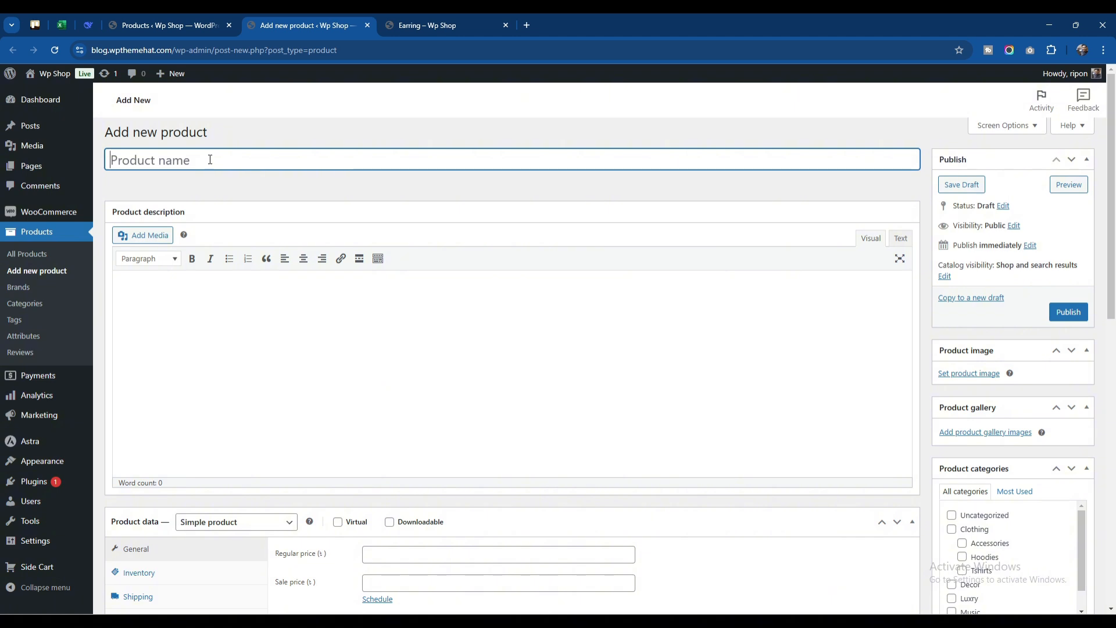
# Name the product "Hero Watch" and paste the copied Lorem Ipsum paragraph as its product description
pyautogui.write('Hero ')
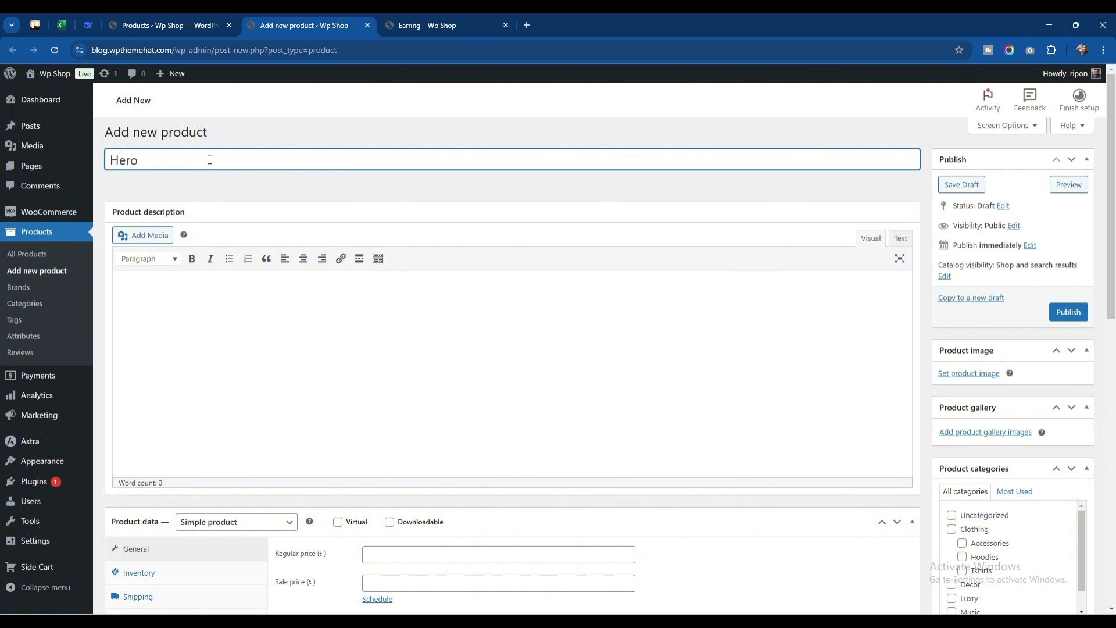
pyautogui.write('Watch')
pyautogui.click(258, 308)
pyautogui.write("Lorem Ipsum is simply dummy text of the printing and typesetting industry. Lorem Ipsum has been the industry's standard dummy text ever since the 1500s, when an unknown printer took a galley of type and scrambled it to make a type specimen book. It has survived not only five centuries, but also the leap into electronic typesetting, remaining essentially unchanged. It was popularised in the 1960s with the release of Letraset sheets containing Lorem Ipsum passages, and more recently with desktop publishing software like Aldus PageMaker including versions of Lorem Ipsum")
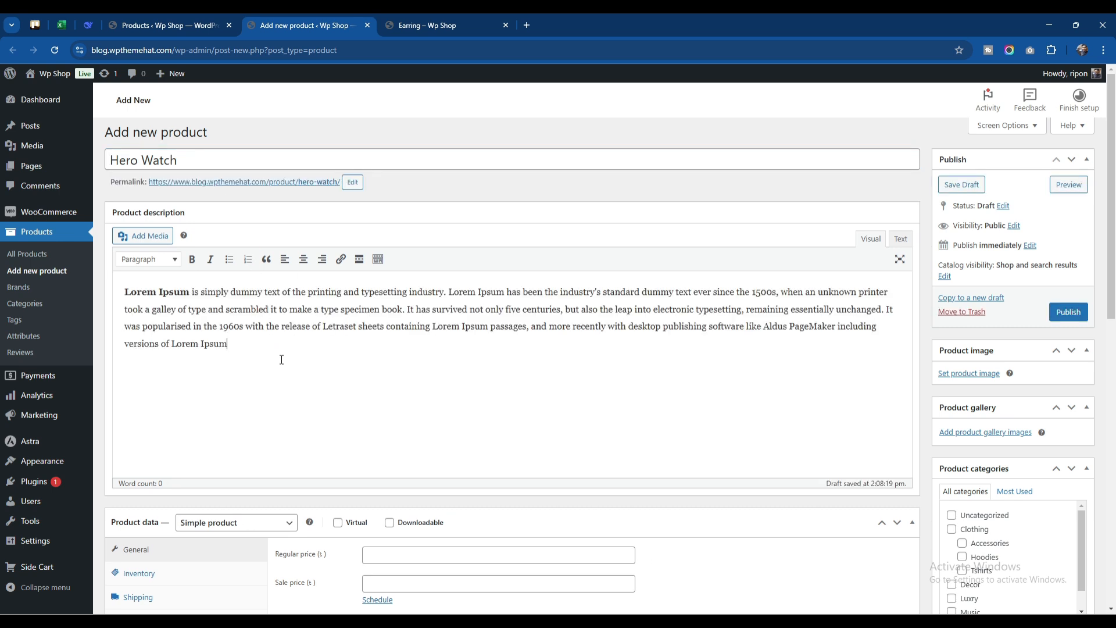
# Set the product data type to Variable product
pyautogui.scroll(-3, 280, 354)
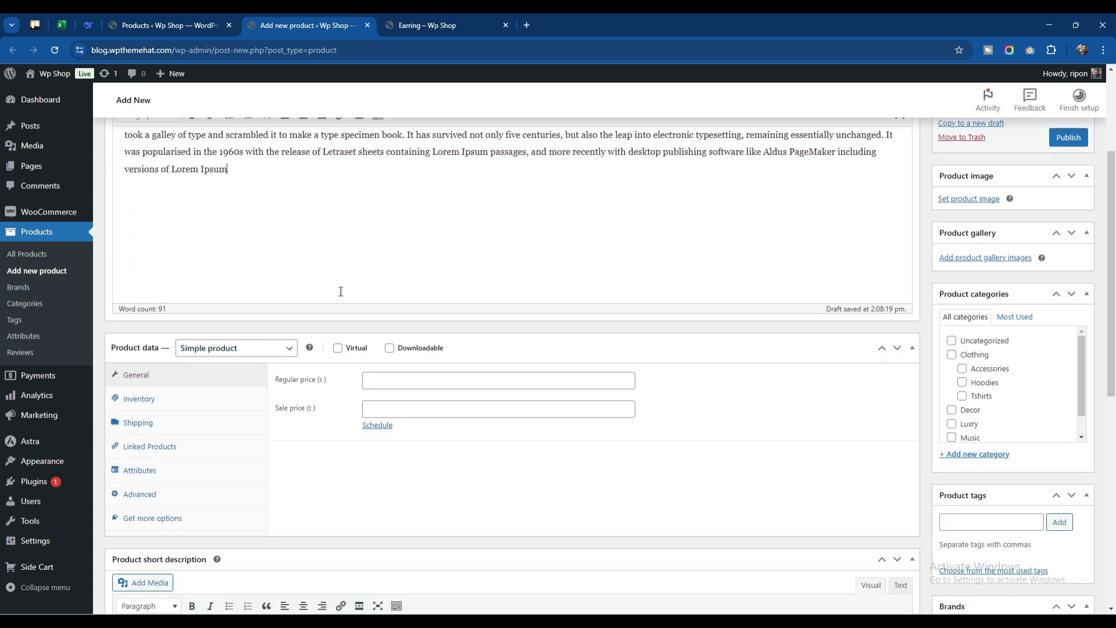
pyautogui.click(214, 352)
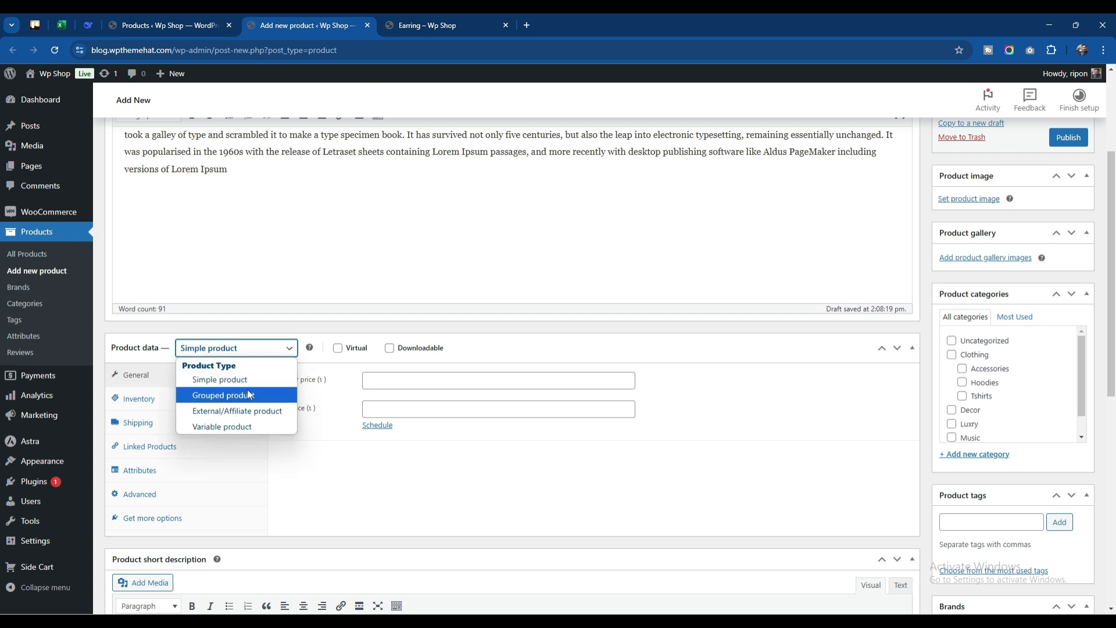
pyautogui.click(248, 427)
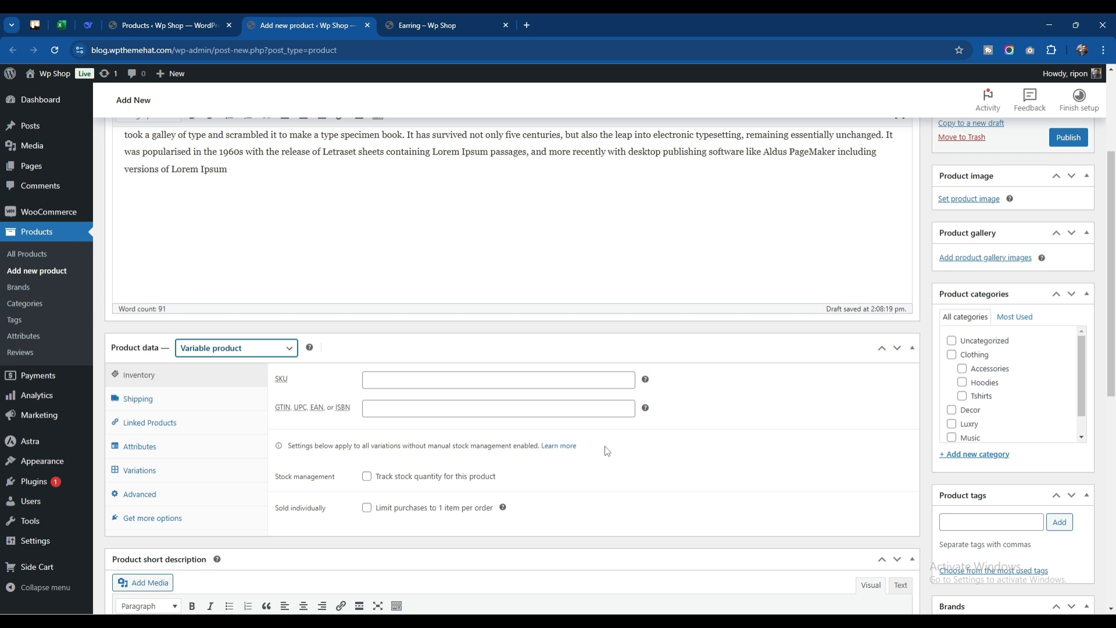
pyautogui.click(387, 379)
pyautogui.click(339, 395)
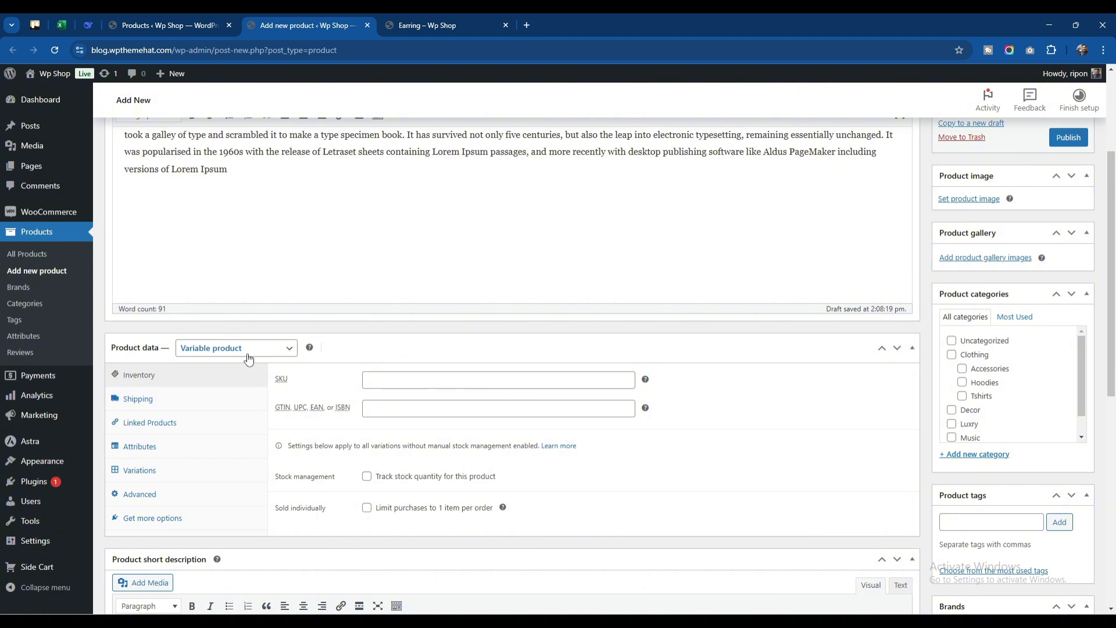
# Name the new product attribute "Color"
pyautogui.click(168, 456)
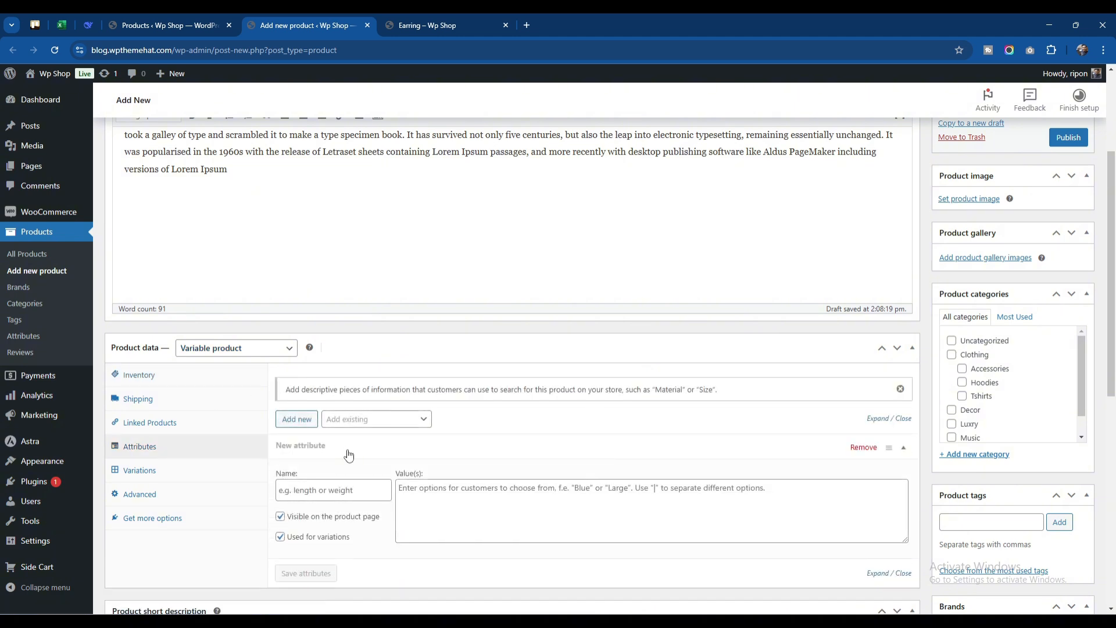
pyautogui.scroll(-1, 349, 455)
pyautogui.click(365, 369)
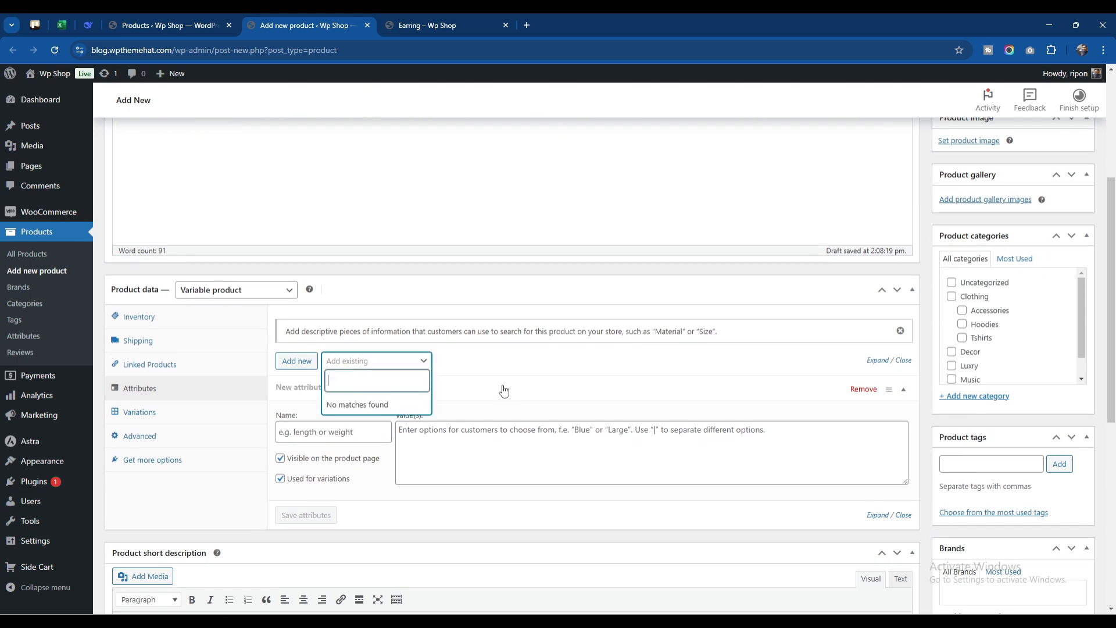
pyautogui.click(481, 359)
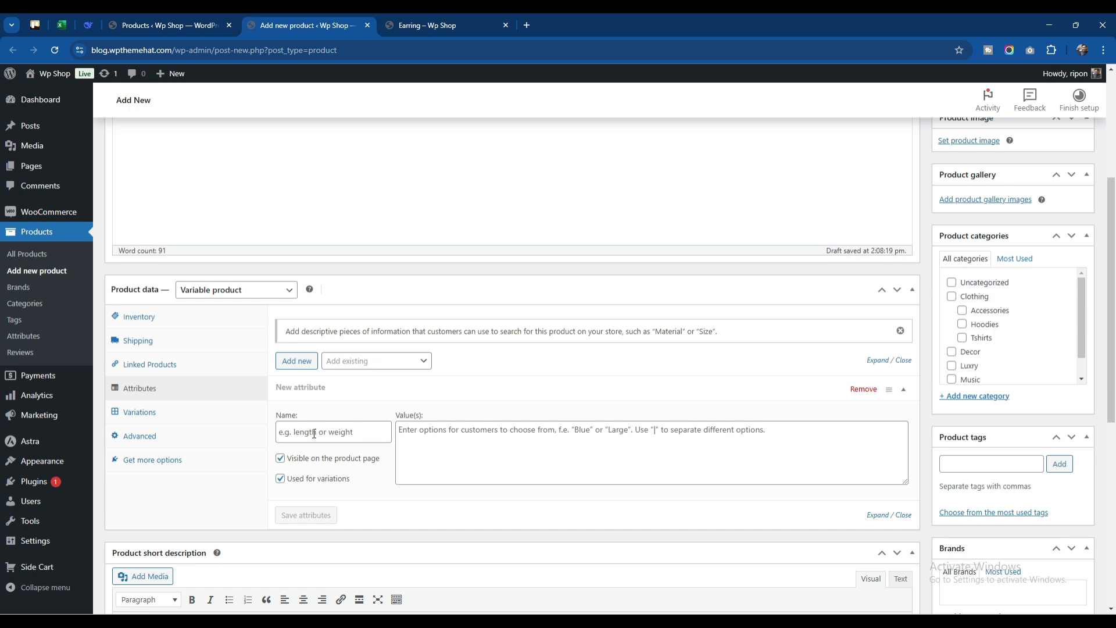
pyautogui.click(315, 433)
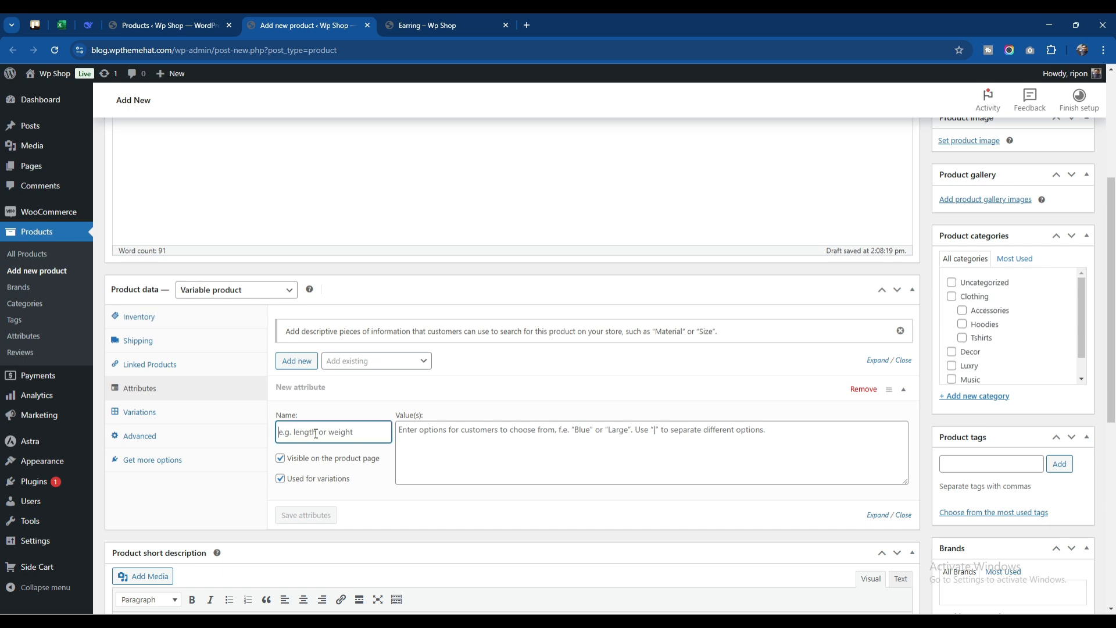
pyautogui.write('Color')
# Enter BLUE|RED|YELLOW as the values of the Color attribute
pyautogui.click(426, 448)
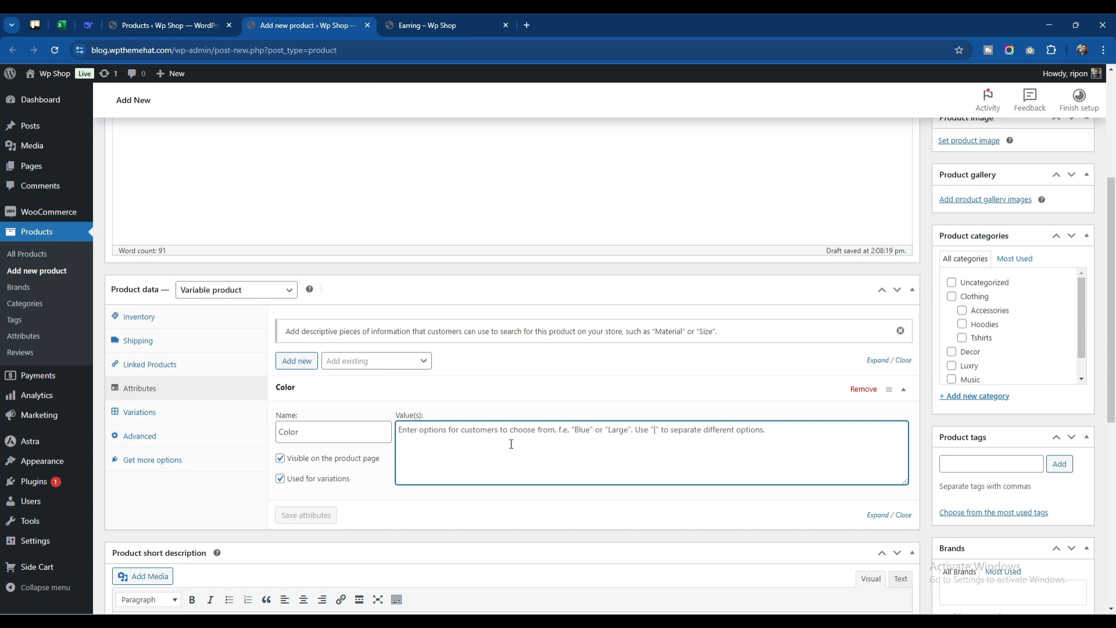
pyautogui.write('BL')
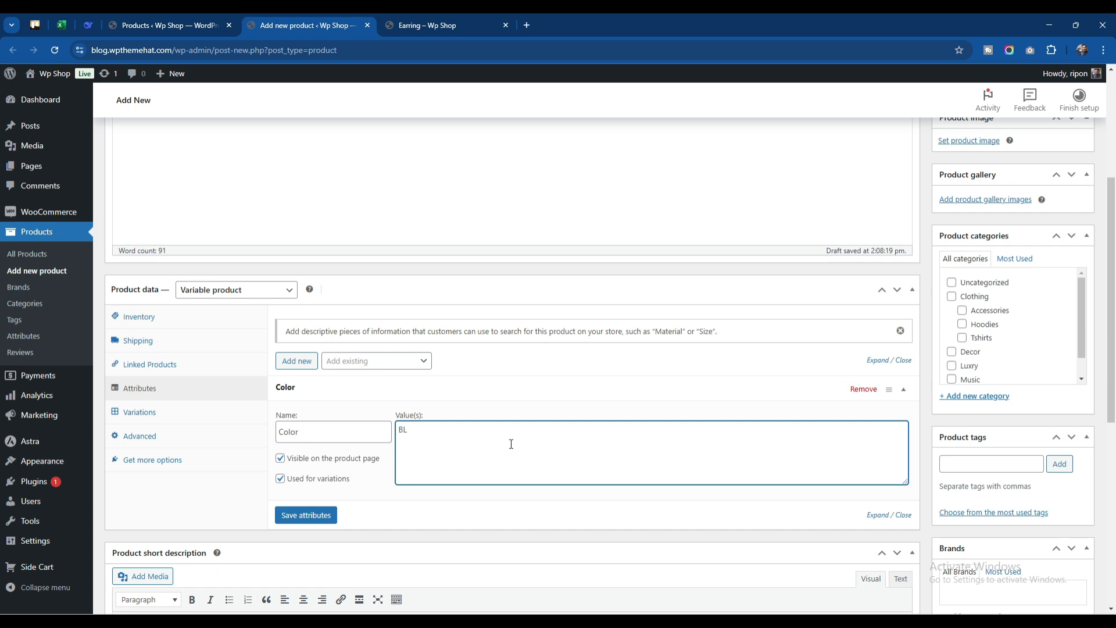
pyautogui.write('UE|RED|YELLOW')
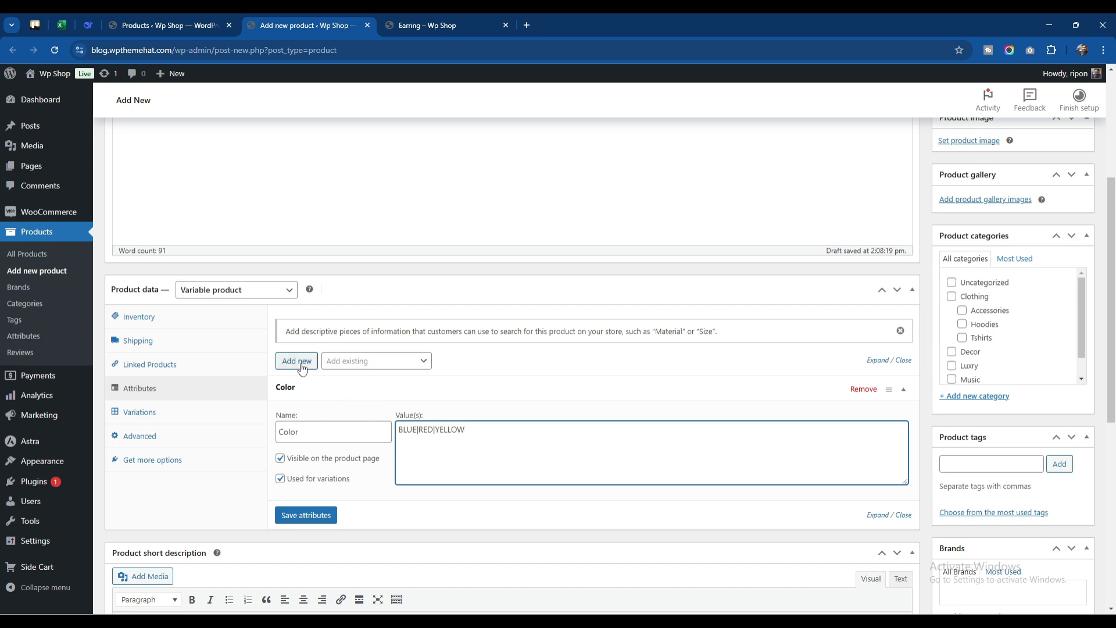
# Add a second product attribute and name it "Size"
pyautogui.click(302, 370)
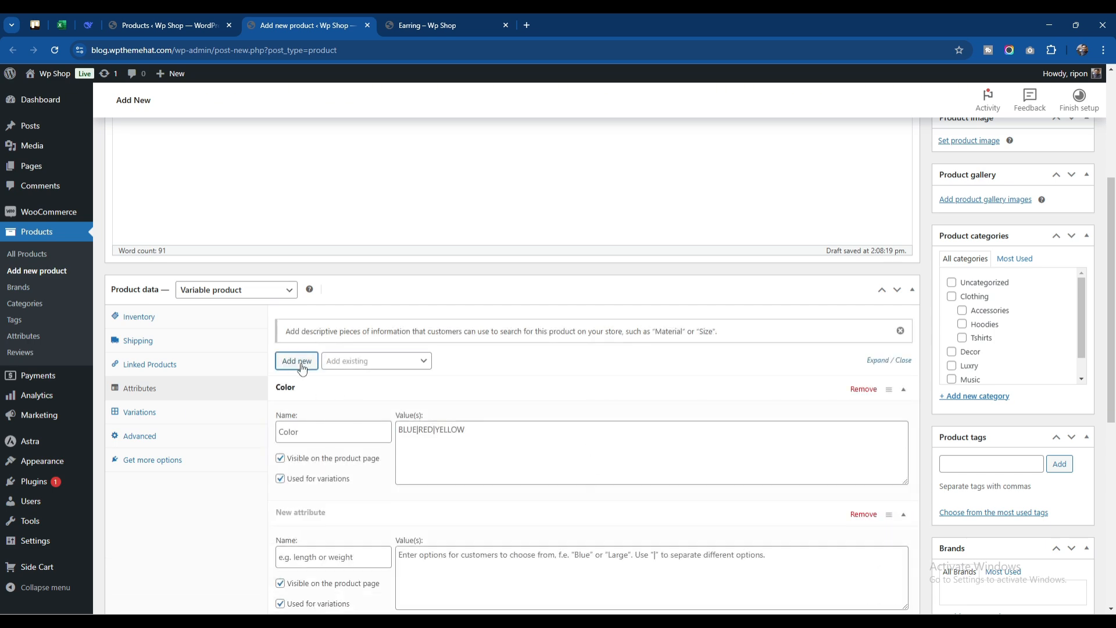
pyautogui.scroll(-3, 319, 401)
pyautogui.click(324, 383)
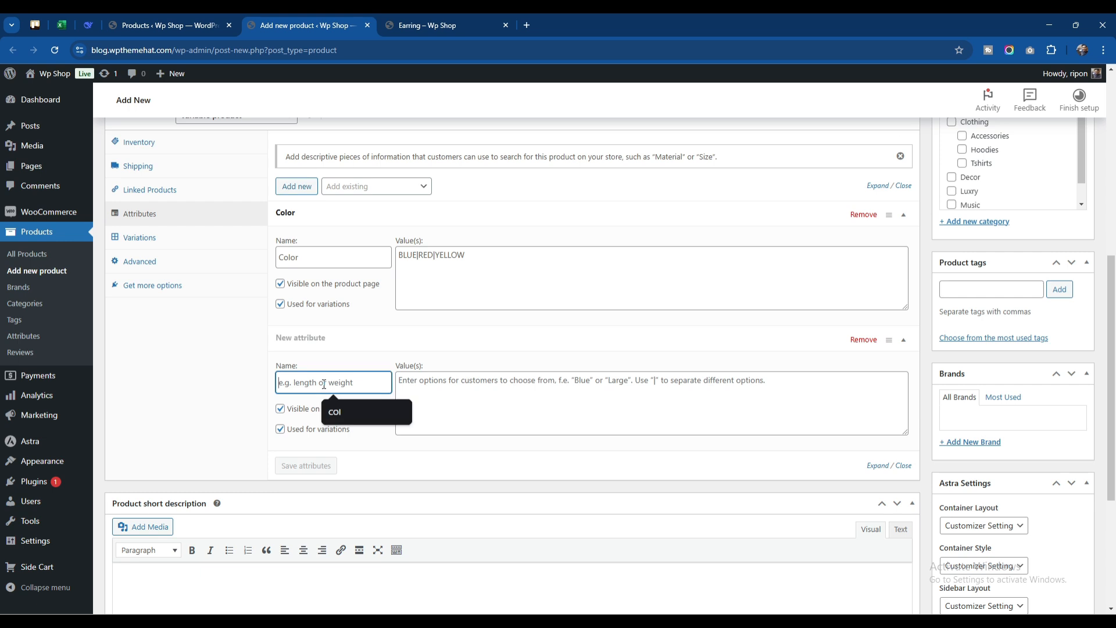
pyautogui.write('S')
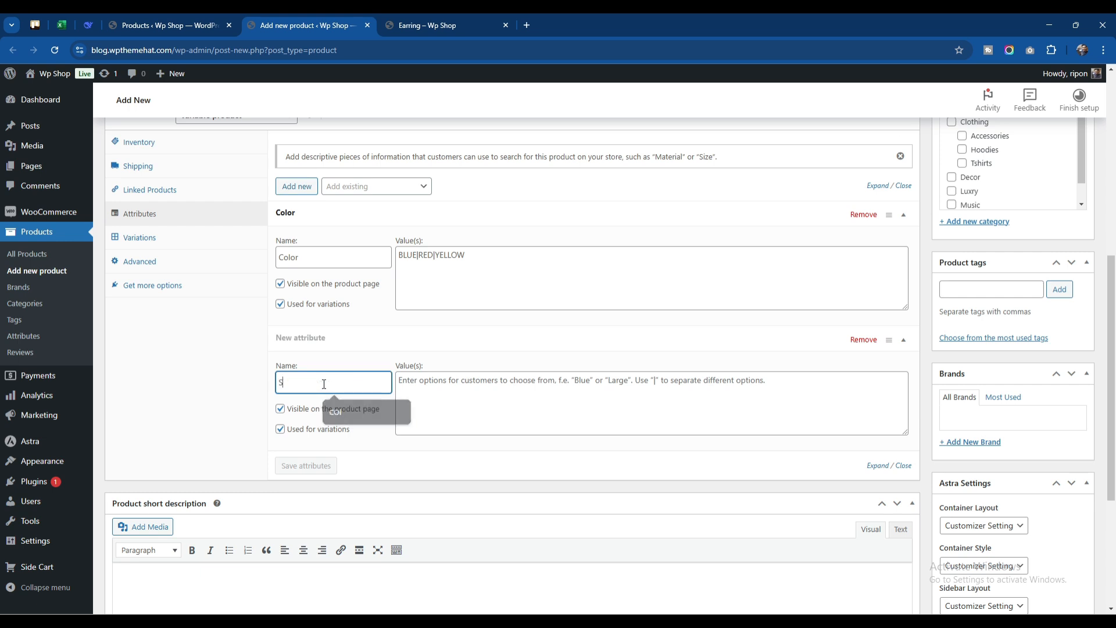
pyautogui.write('iize')
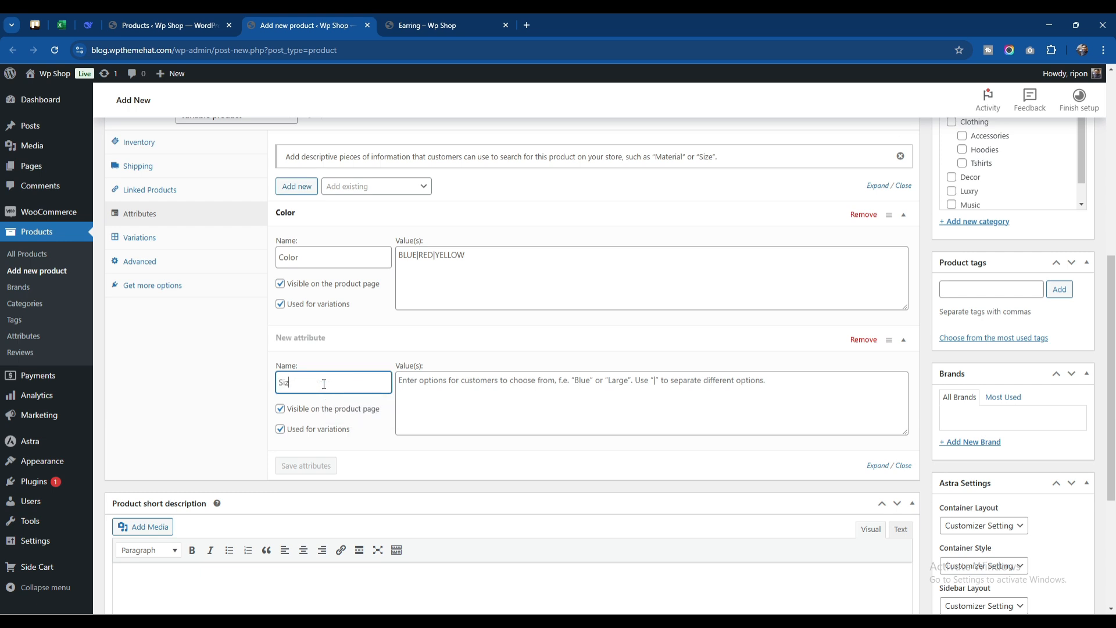
# Enter SMALL|MEDIUM|LARGE as the values of the Size attribute and save the attributes
pyautogui.click(484, 414)
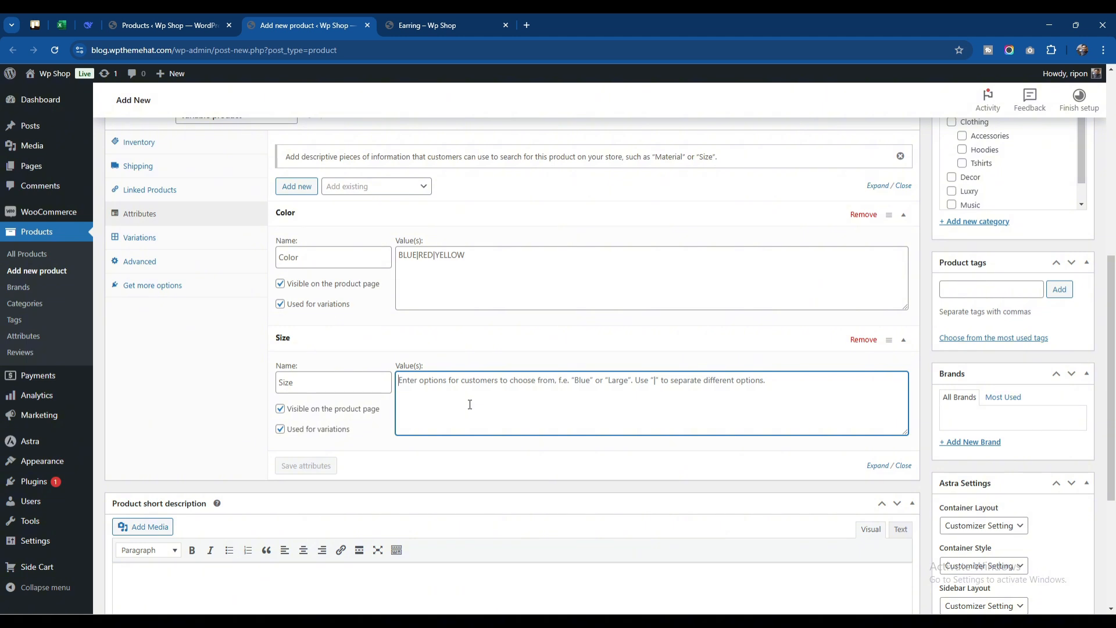
pyautogui.write('SMALL')
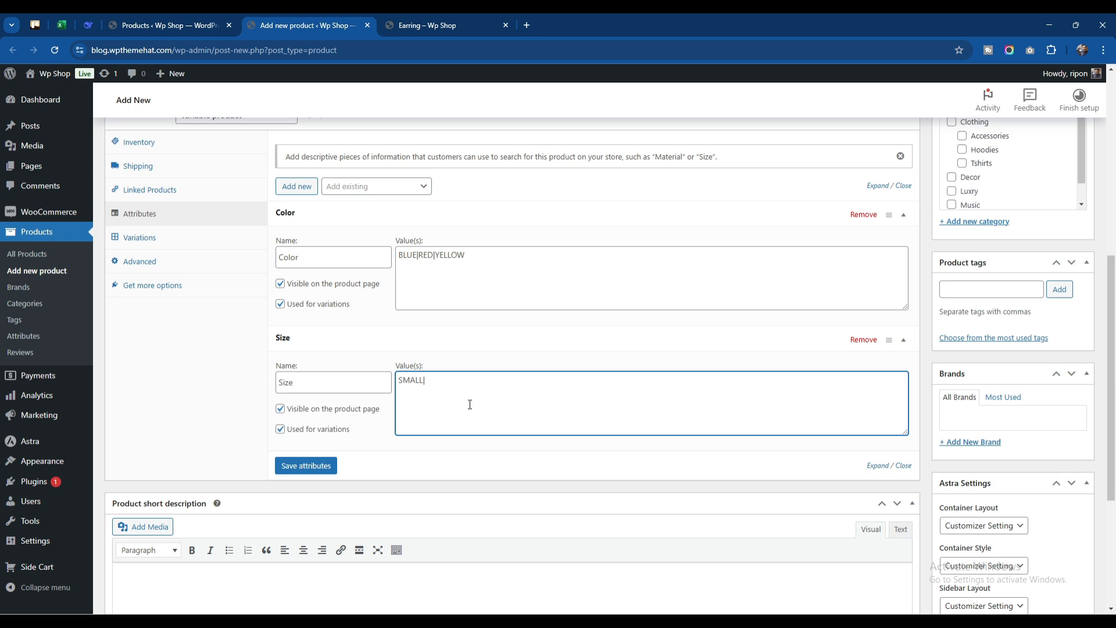
pyautogui.write('|MEDIUM|LARGE')
pyautogui.click(326, 469)
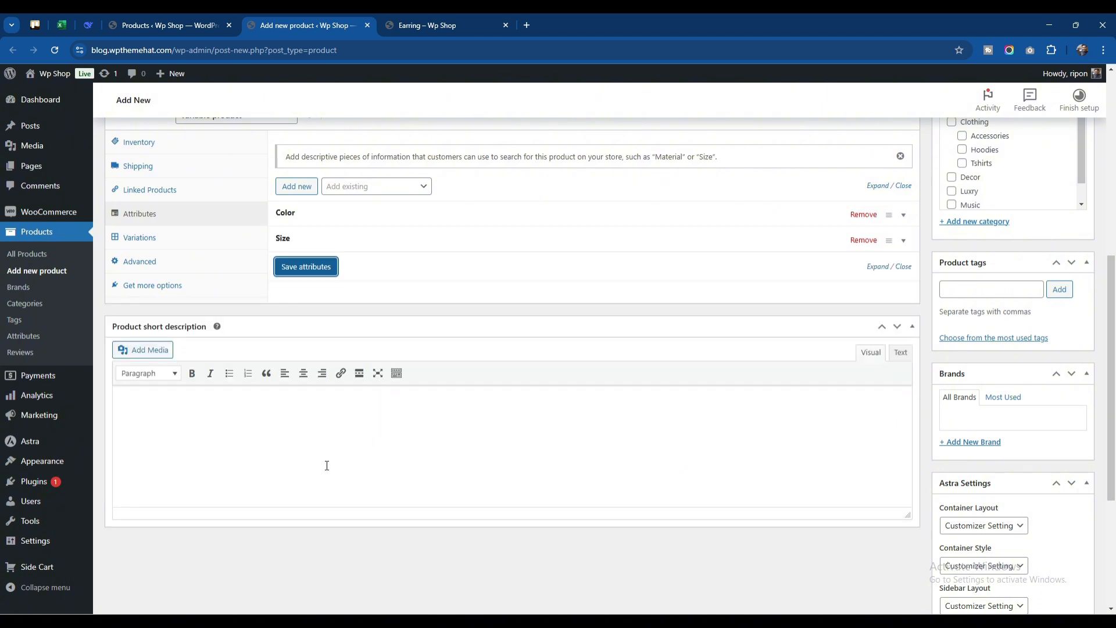
# Generate all product variations from the Color and Size attributes and accept the confirmation
pyautogui.scroll(2, 324, 465)
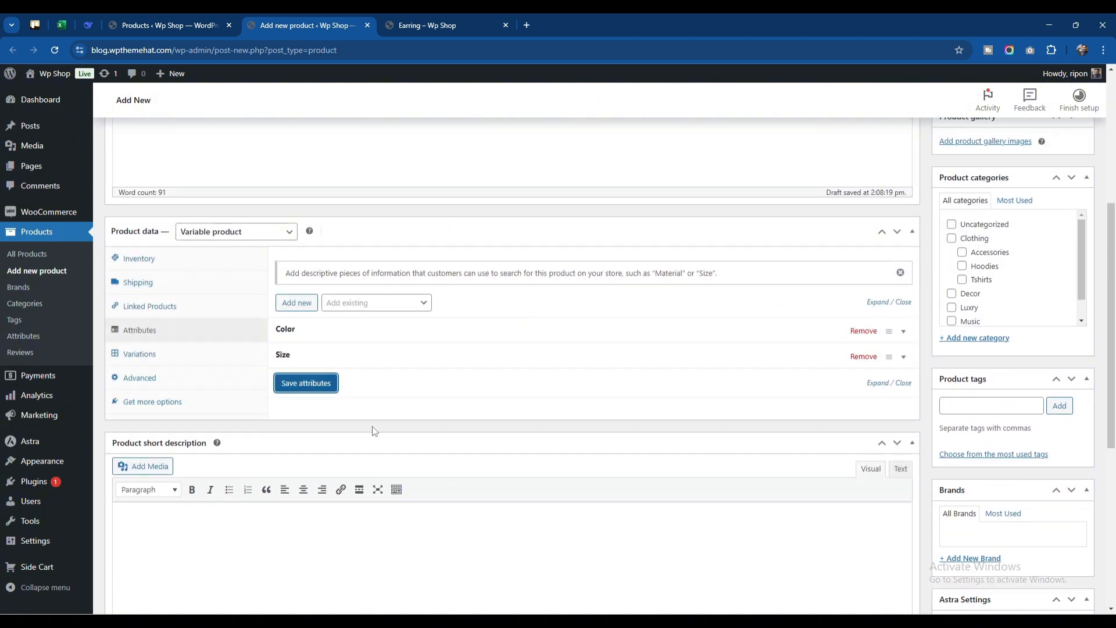
pyautogui.click(173, 355)
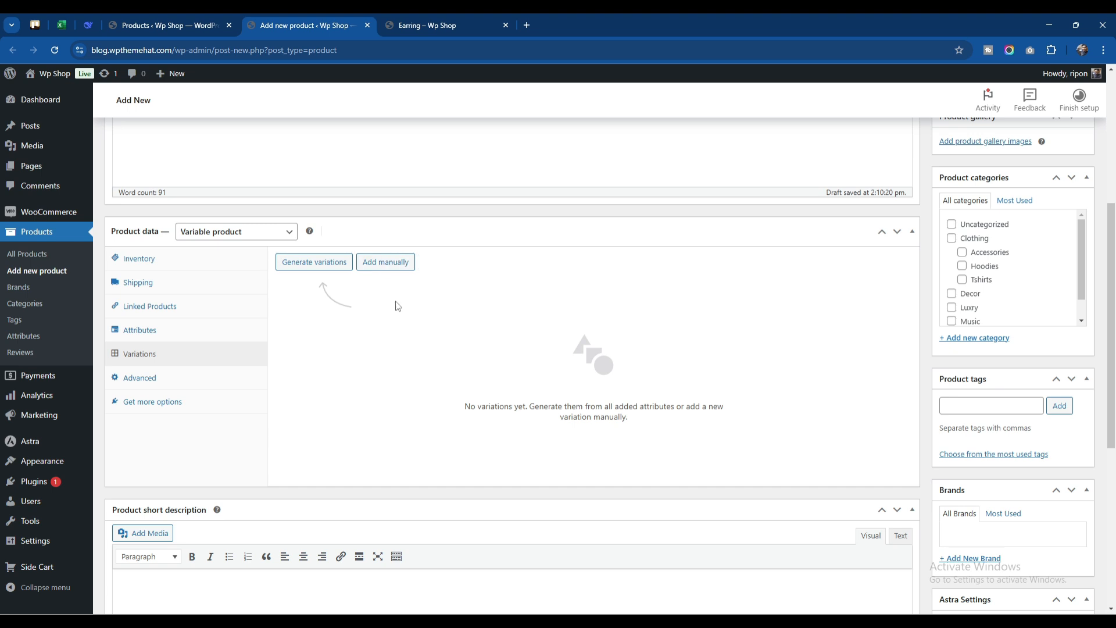
pyautogui.click(314, 262)
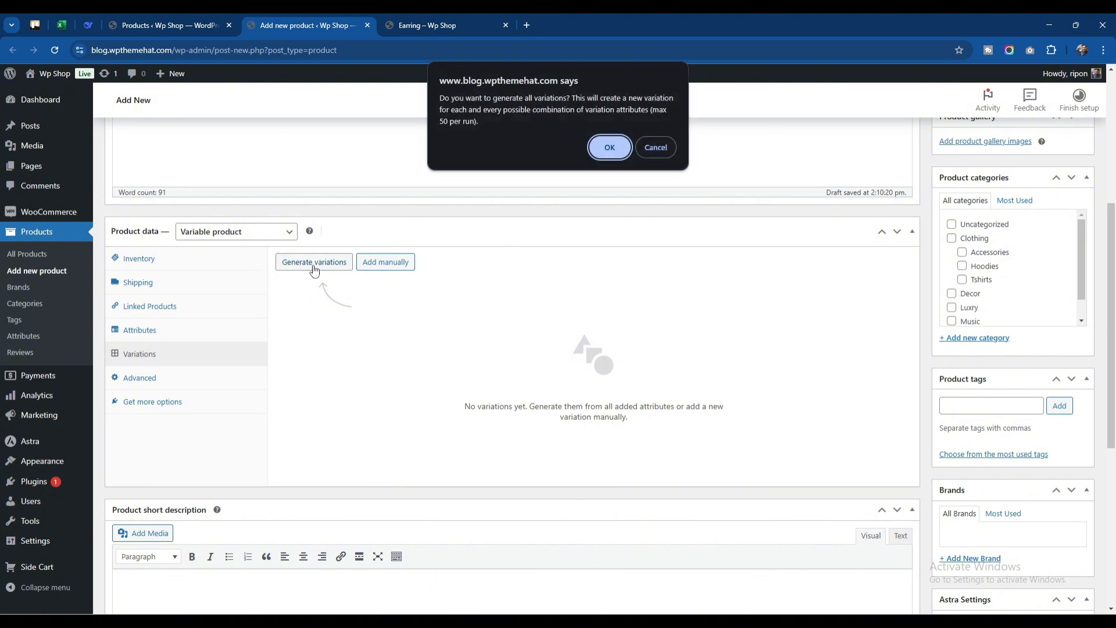
pyautogui.click(609, 148)
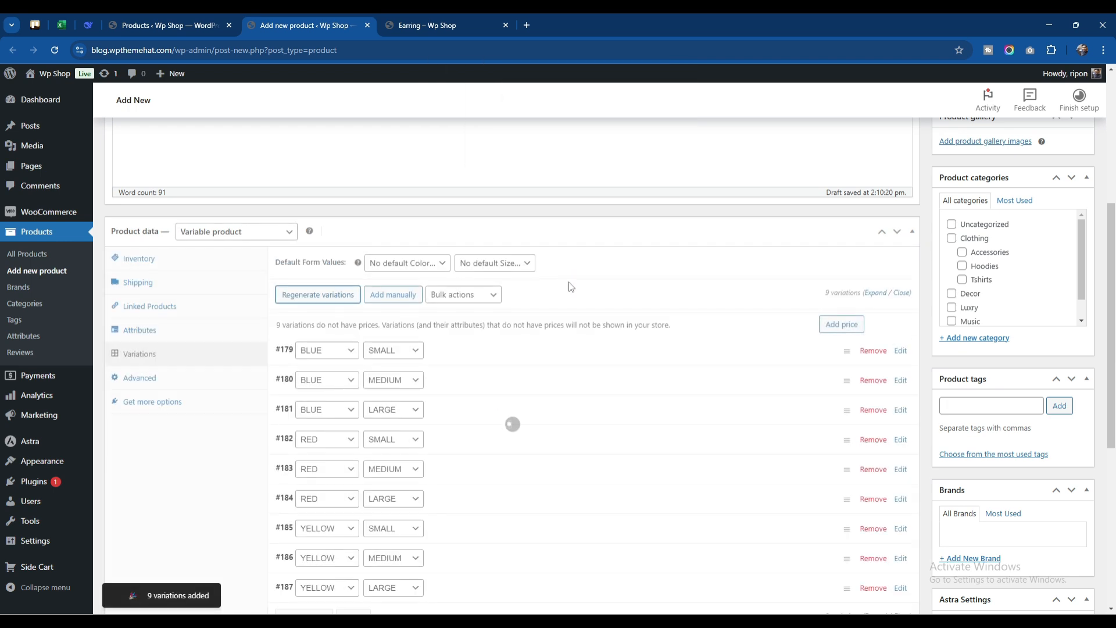
# Remove the BLUE / LARGE variation from the product and confirm the deletion
pyautogui.scroll(1, 501, 351)
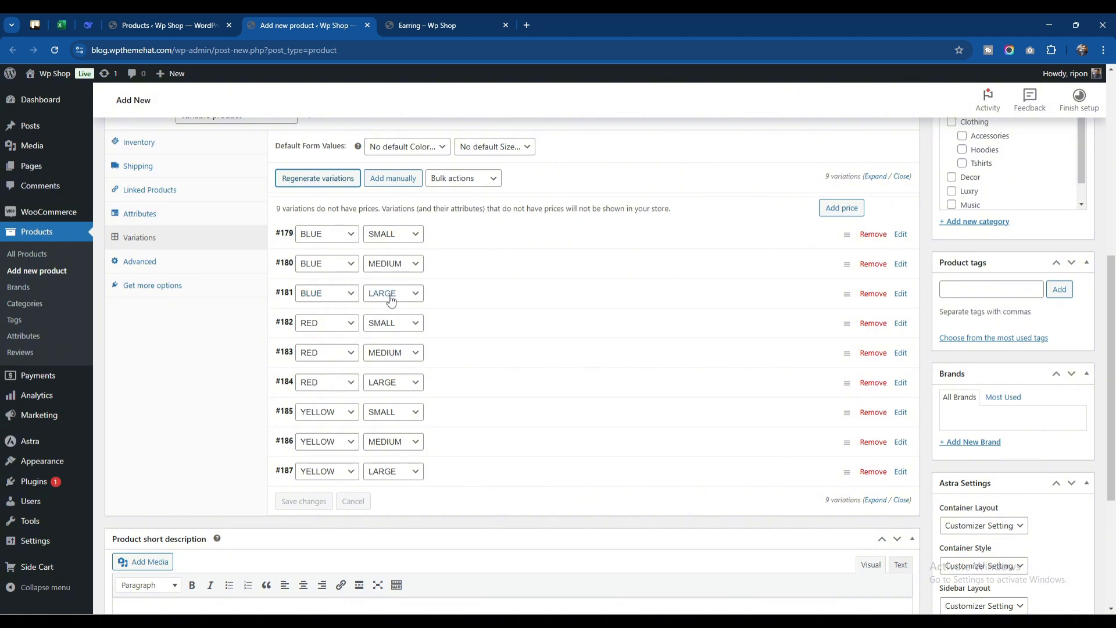
pyautogui.click(871, 298)
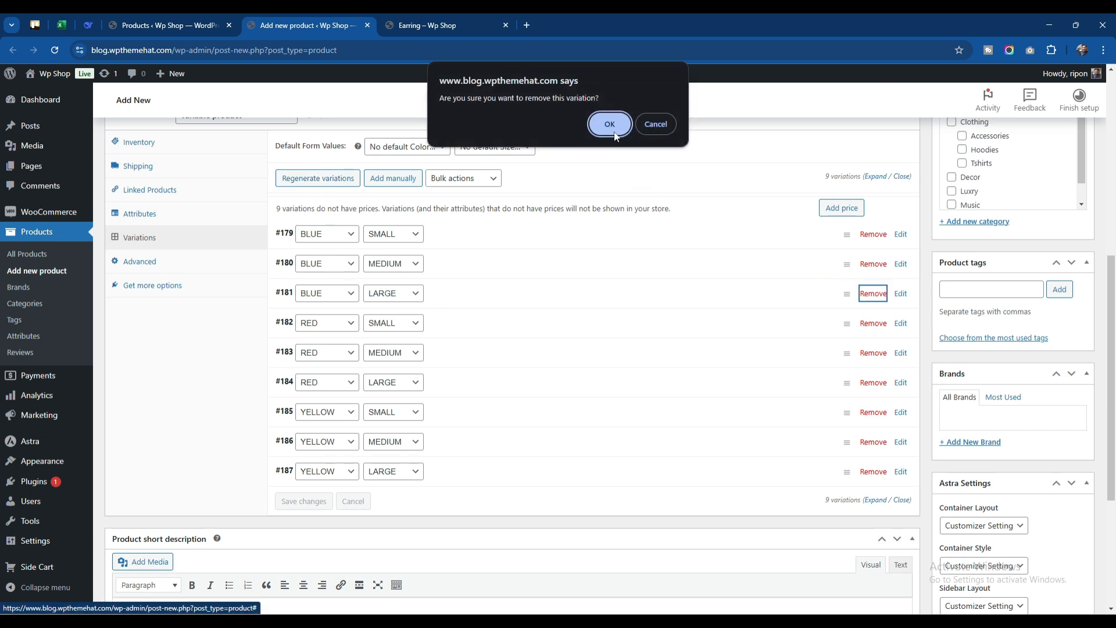
pyautogui.click(609, 132)
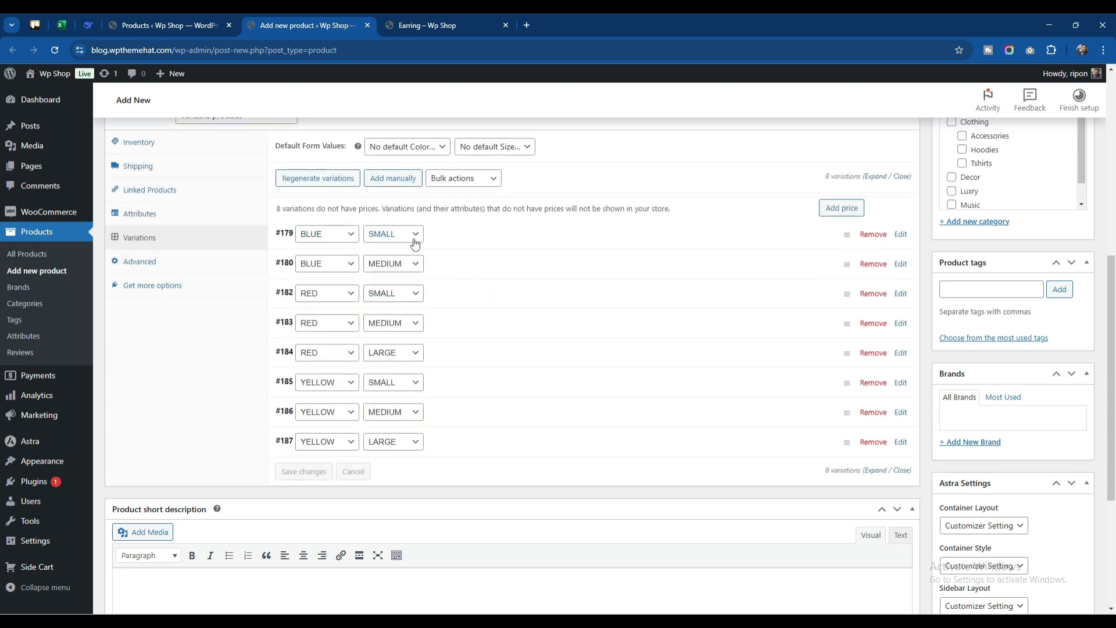
# Expand the BLUE / SMALL variation and set its image to the brown-strap watch, 10.png, from the media library
pyautogui.click(475, 240)
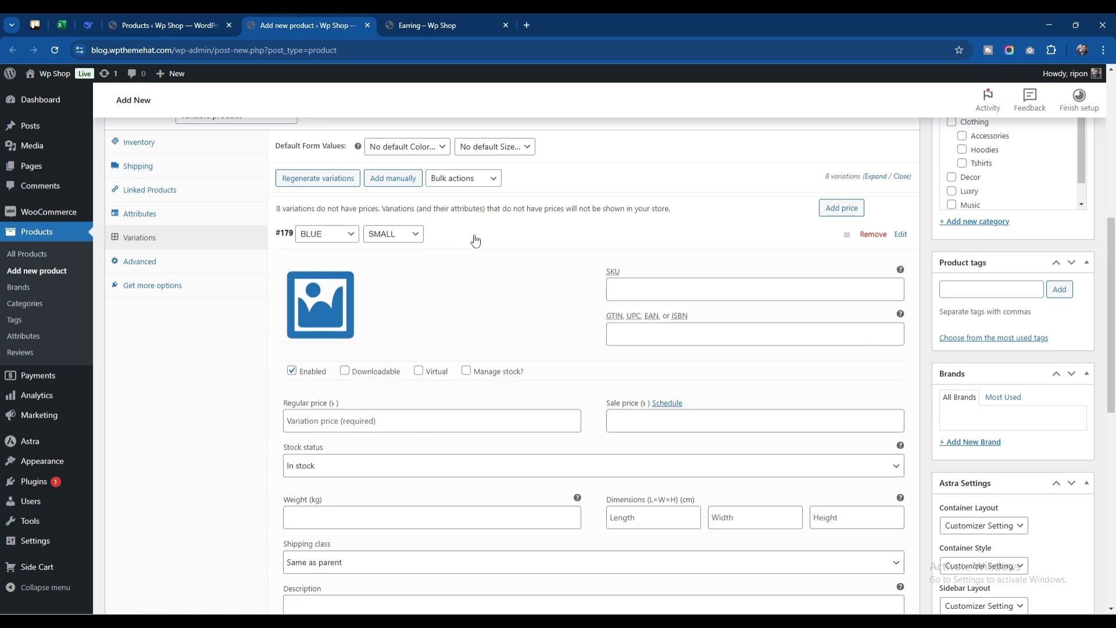
pyautogui.click(336, 304)
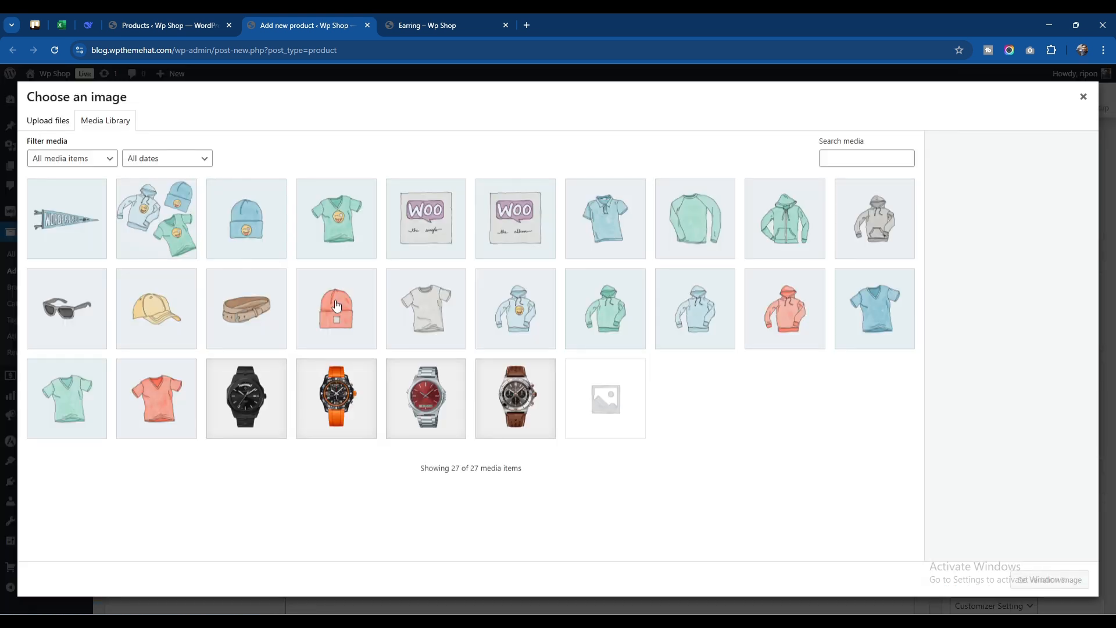
pyautogui.click(515, 410)
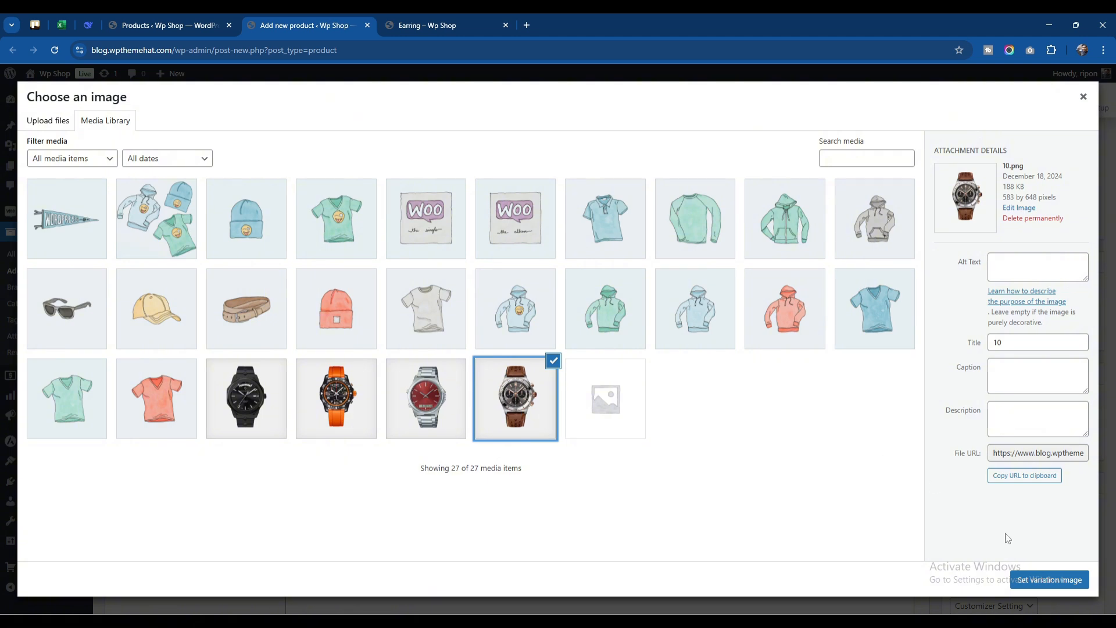
pyautogui.click(1063, 581)
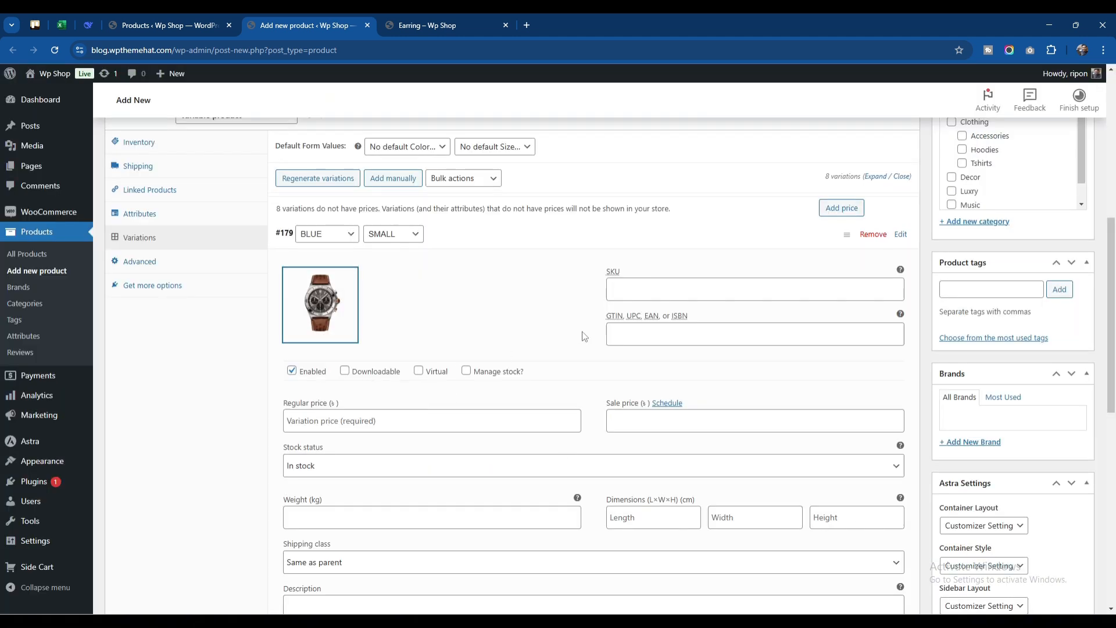
# Give the BLUE / SMALL variation the SKU watch-1, a regular price of 29 and a sale price of 20
pyautogui.click(631, 292)
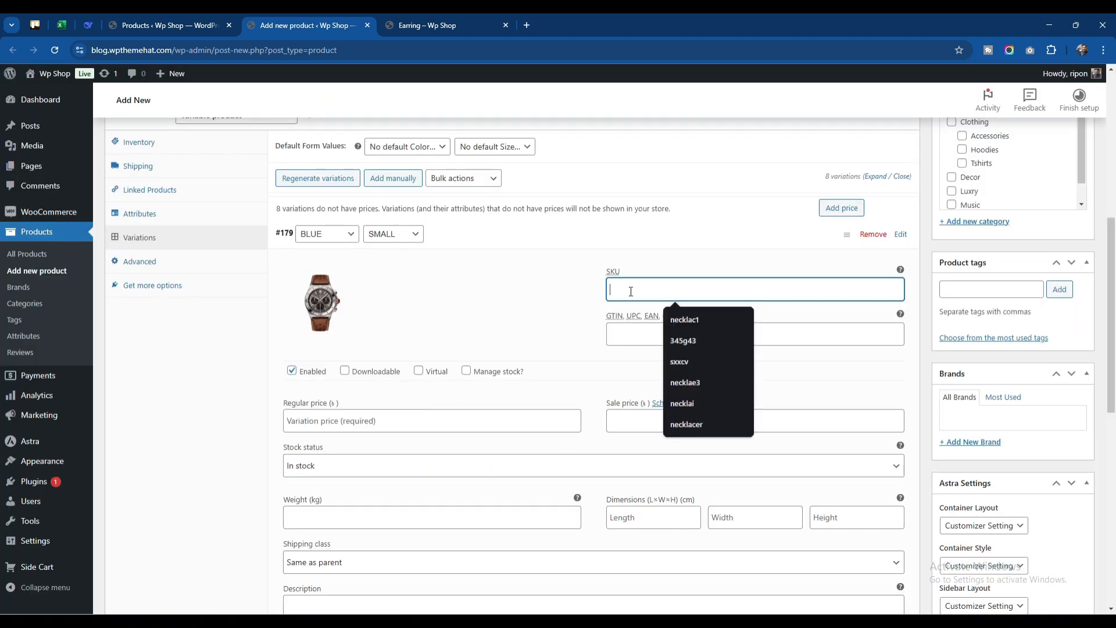
pyautogui.write('watch-1')
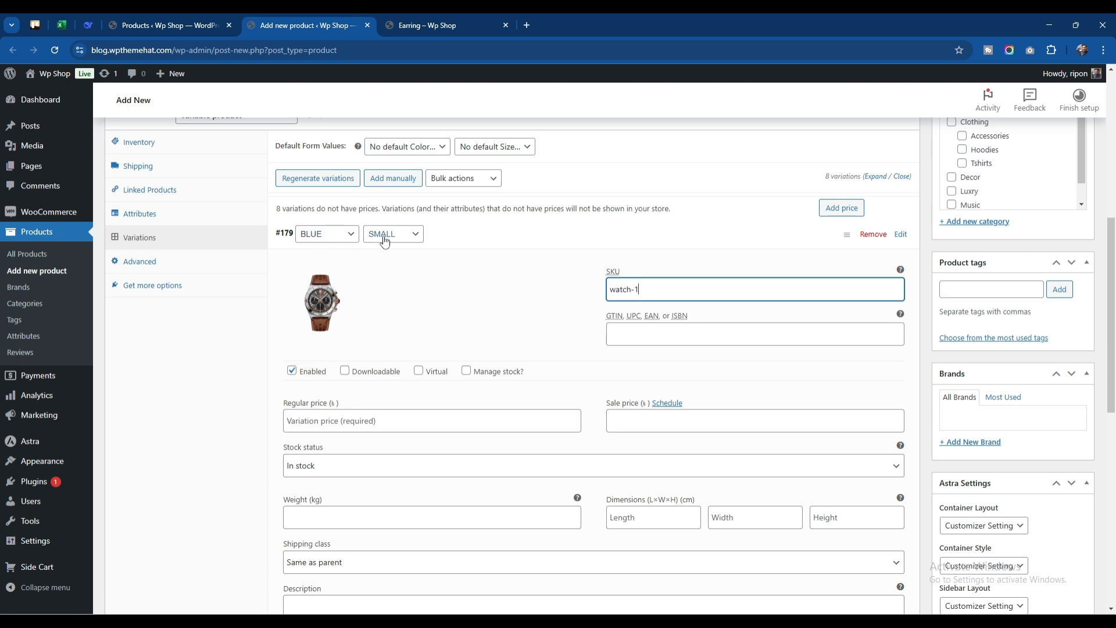
pyautogui.click(392, 425)
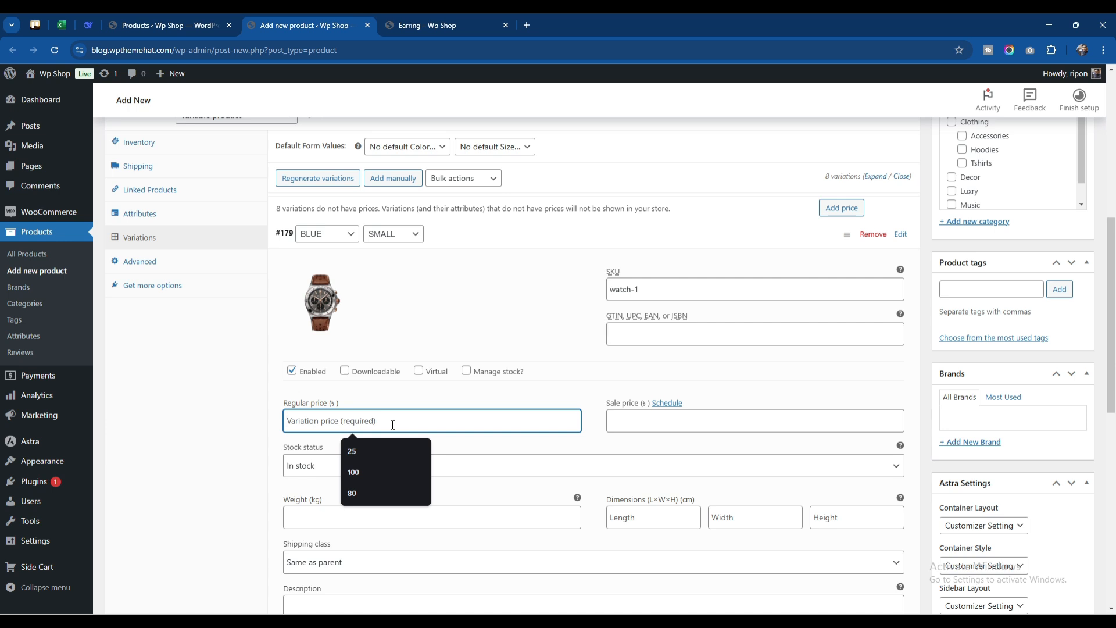
pyautogui.write('29')
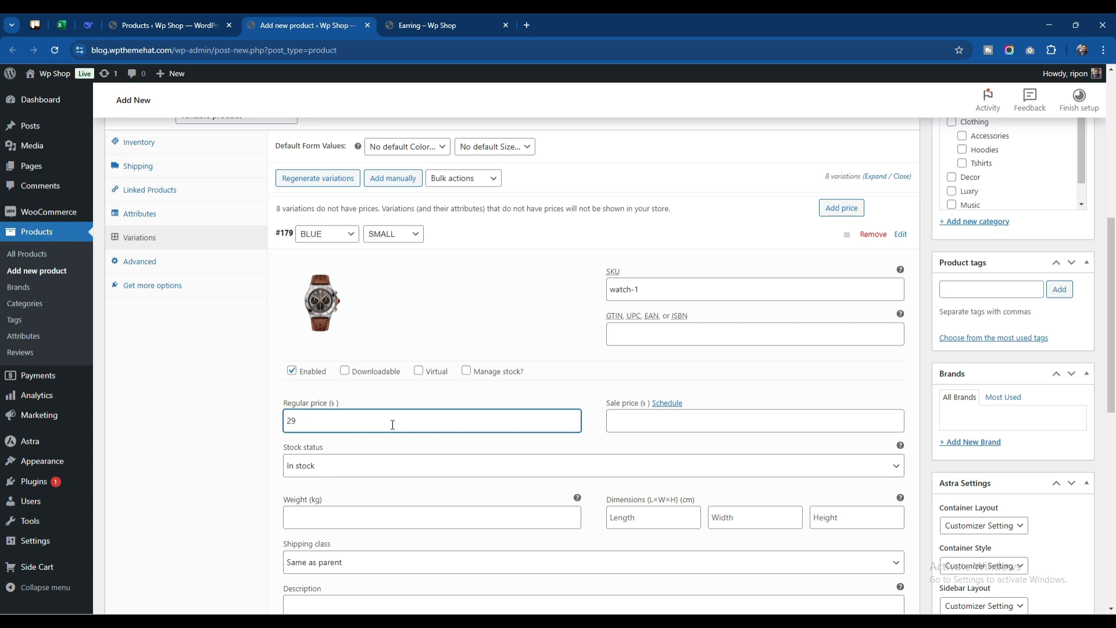
pyautogui.click(622, 427)
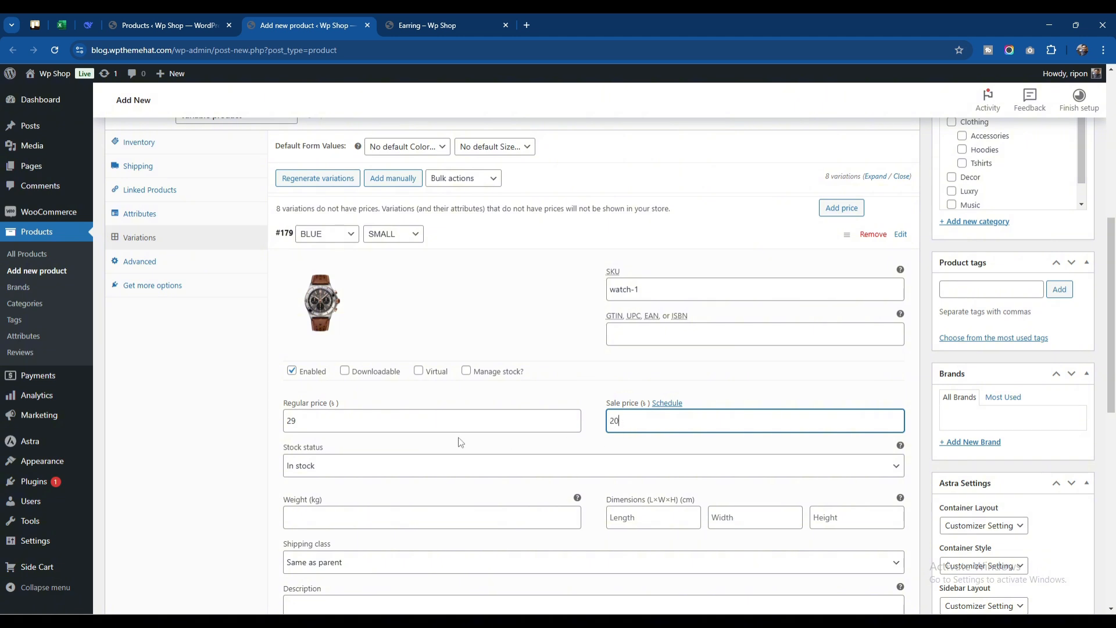
# Look through the BLUE / SMALL variation's stock status options and its weight, dimensions and shipping class fields
pyautogui.scroll(-1, 461, 441)
pyautogui.click(378, 411)
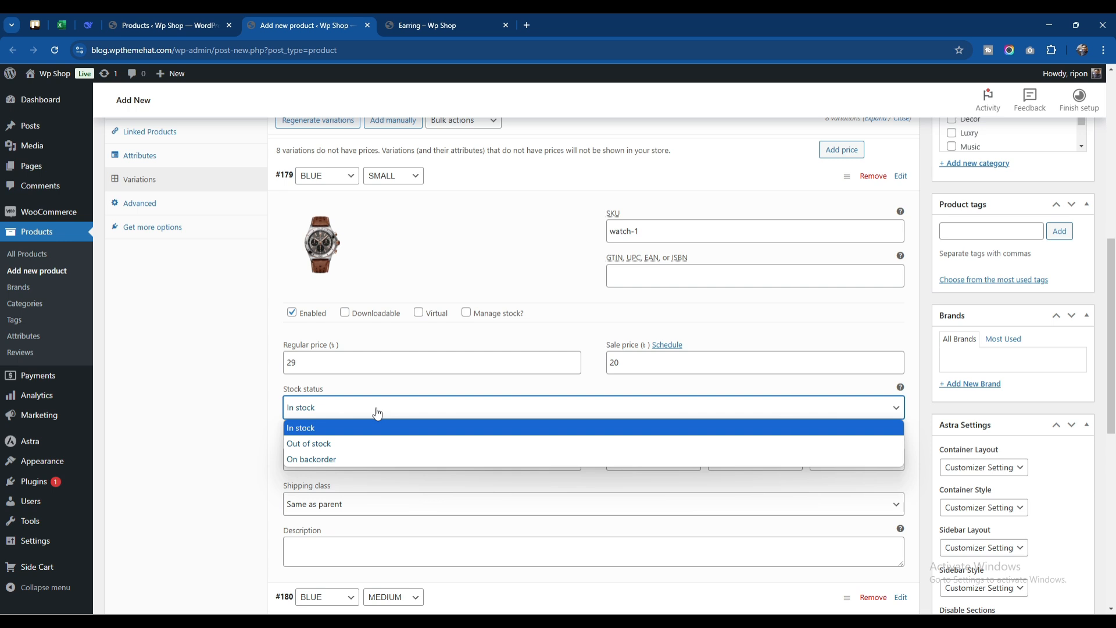
pyautogui.click(377, 413)
pyautogui.click(358, 463)
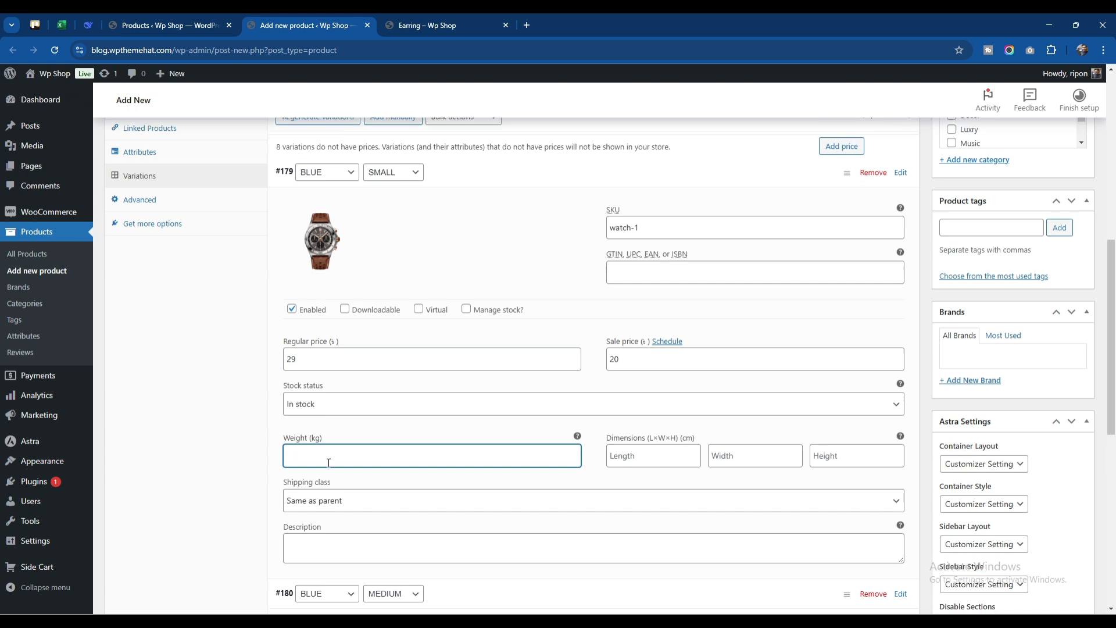
pyautogui.scroll(-1, 328, 463)
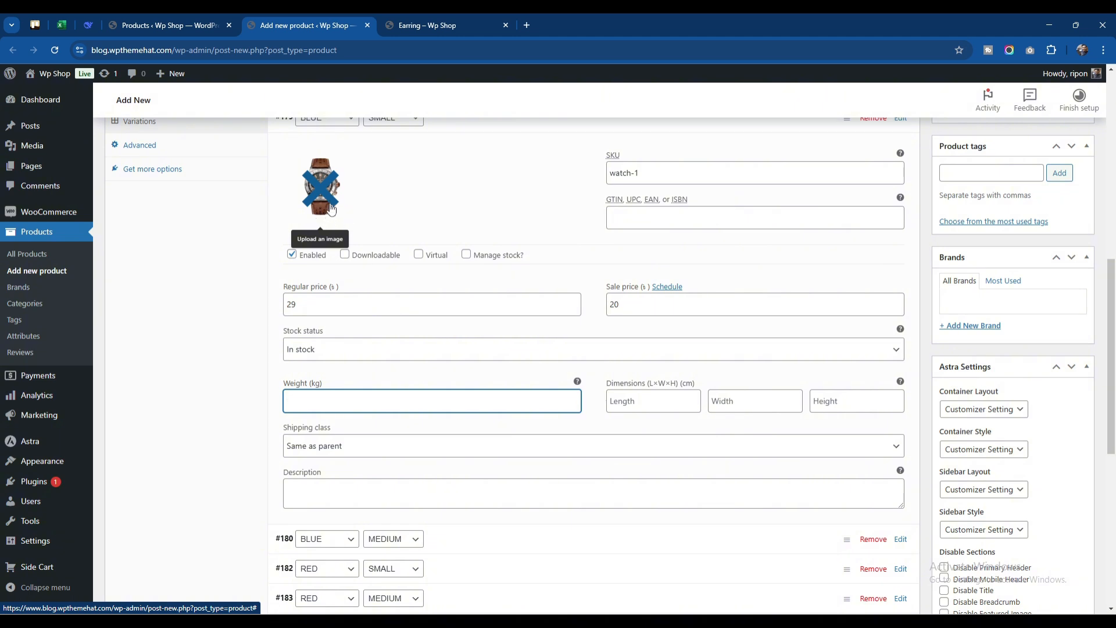
pyautogui.click(638, 401)
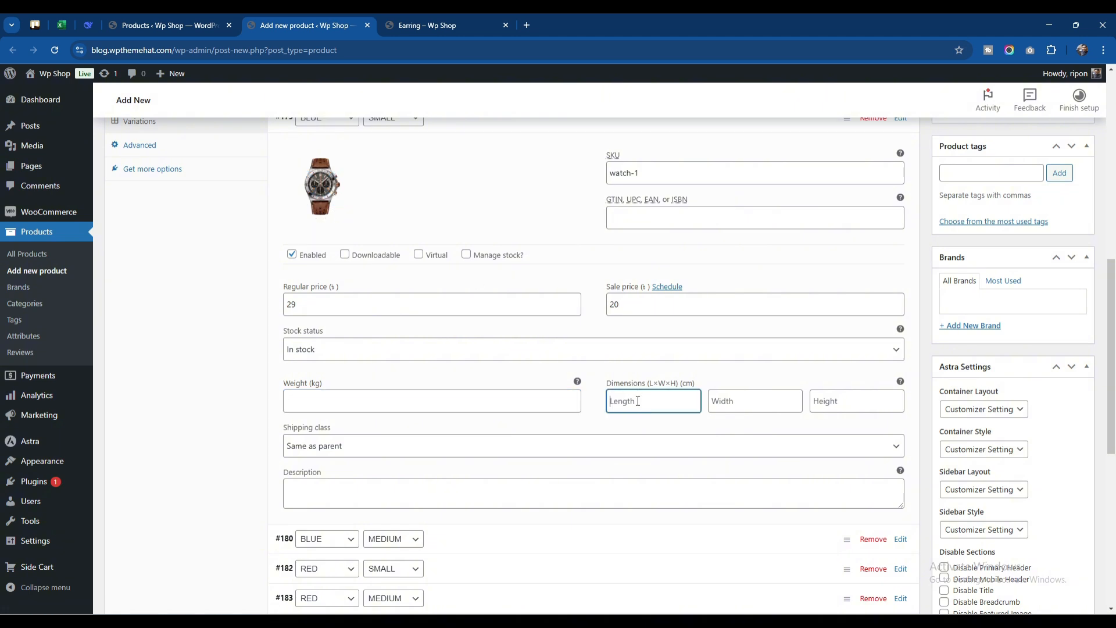
pyautogui.click(752, 402)
pyautogui.click(848, 404)
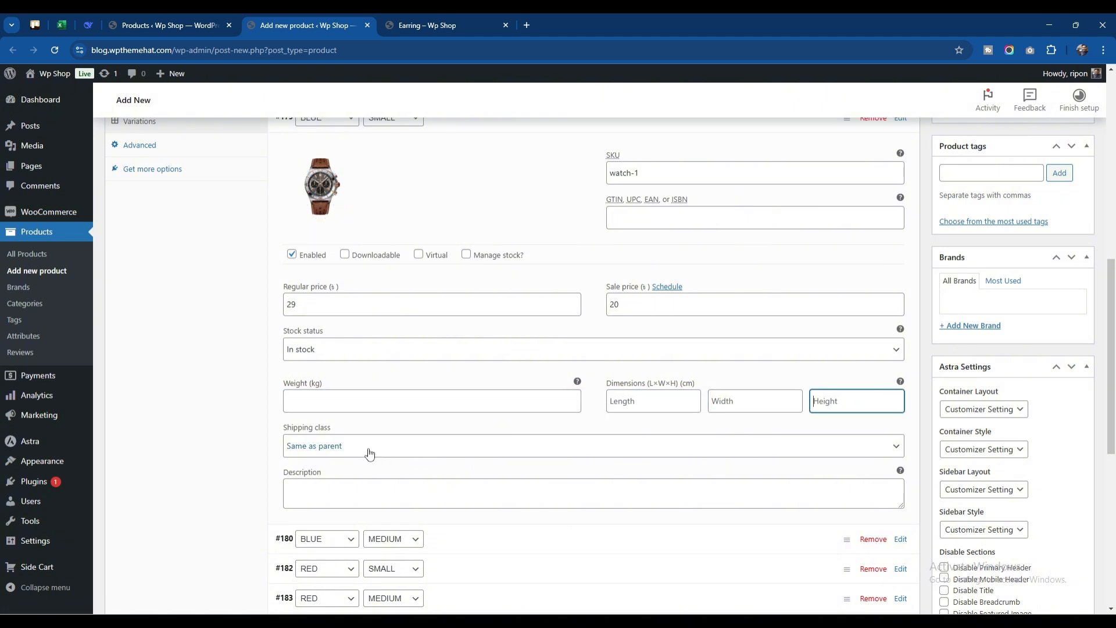
pyautogui.scroll(-1, 386, 425)
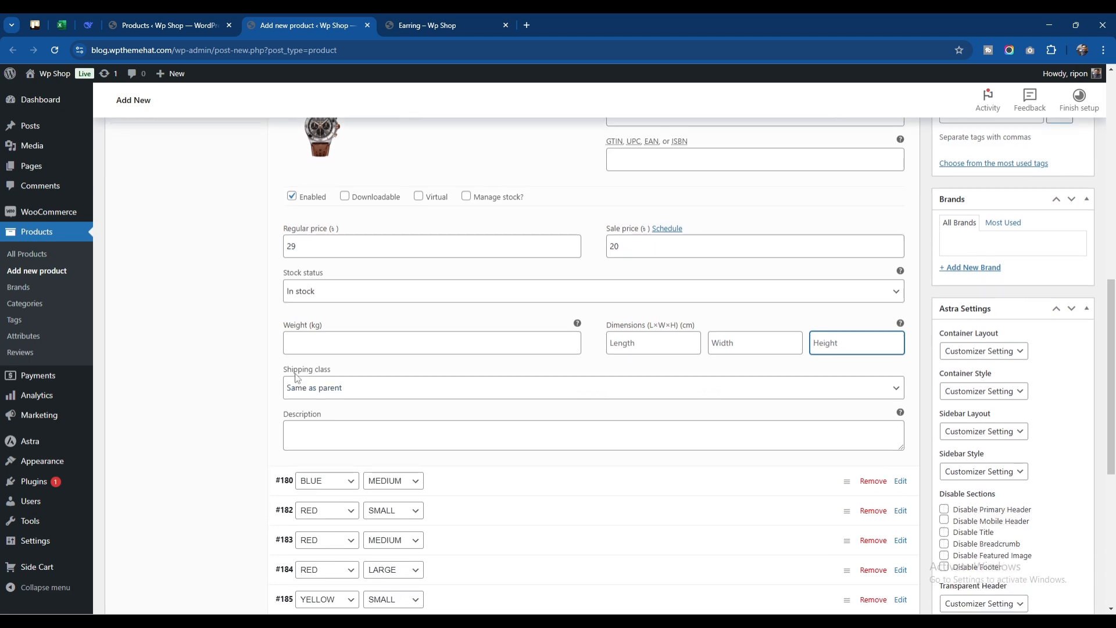
# Copy the end of the product description, from "with the release of Letraset sheets" onward, into the BLUE / SMALL variation's description
pyautogui.click(326, 431)
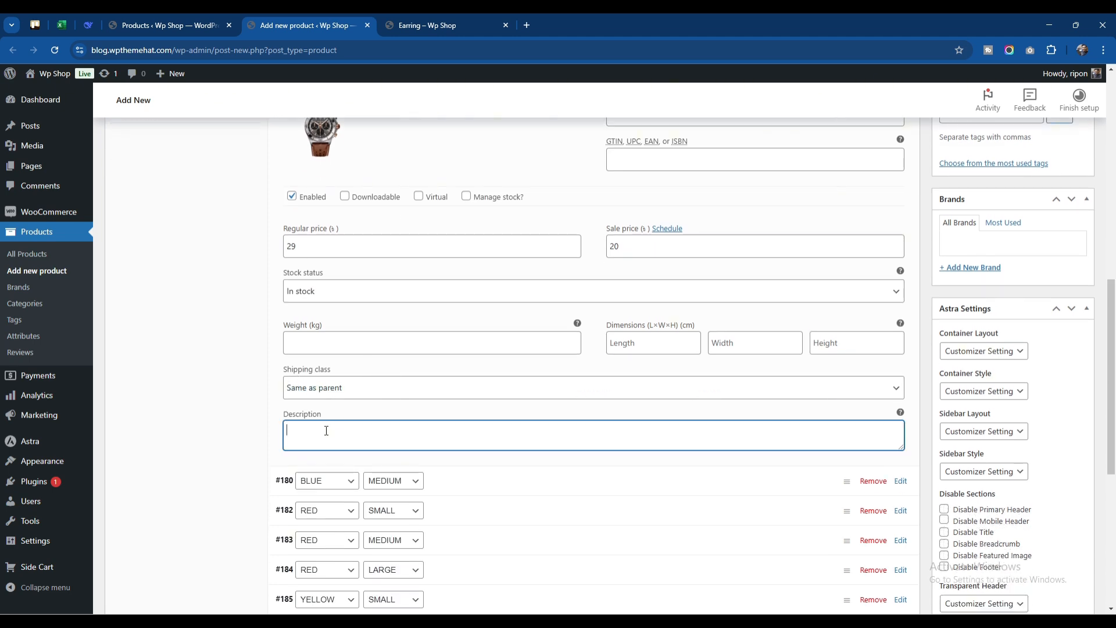
pyautogui.scroll(8, 334, 366)
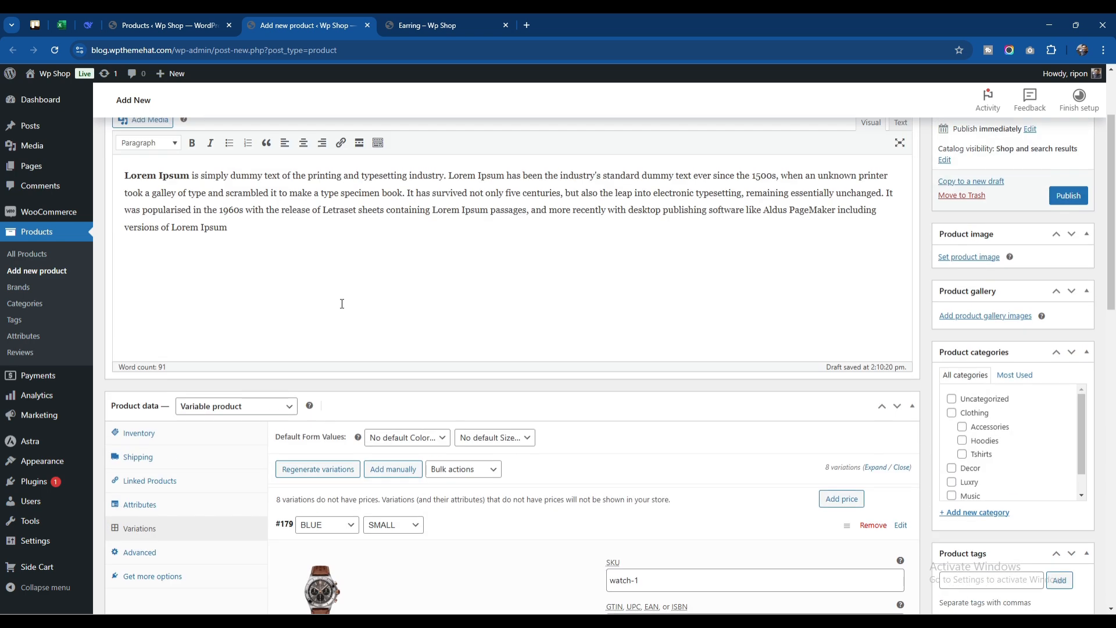
pyautogui.keyDown('shift'); pyautogui.click(250, 236); pyautogui.keyUp('shift')
pyautogui.hotkey('ctrl', 'c')
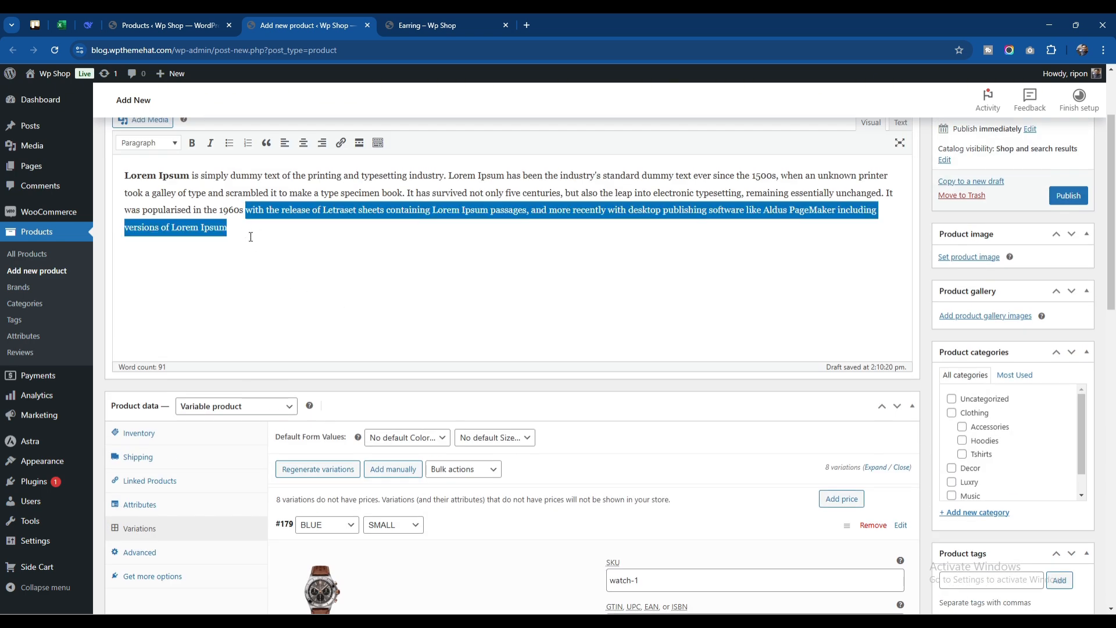
pyautogui.scroll(-10, 416, 323)
pyautogui.click(332, 321)
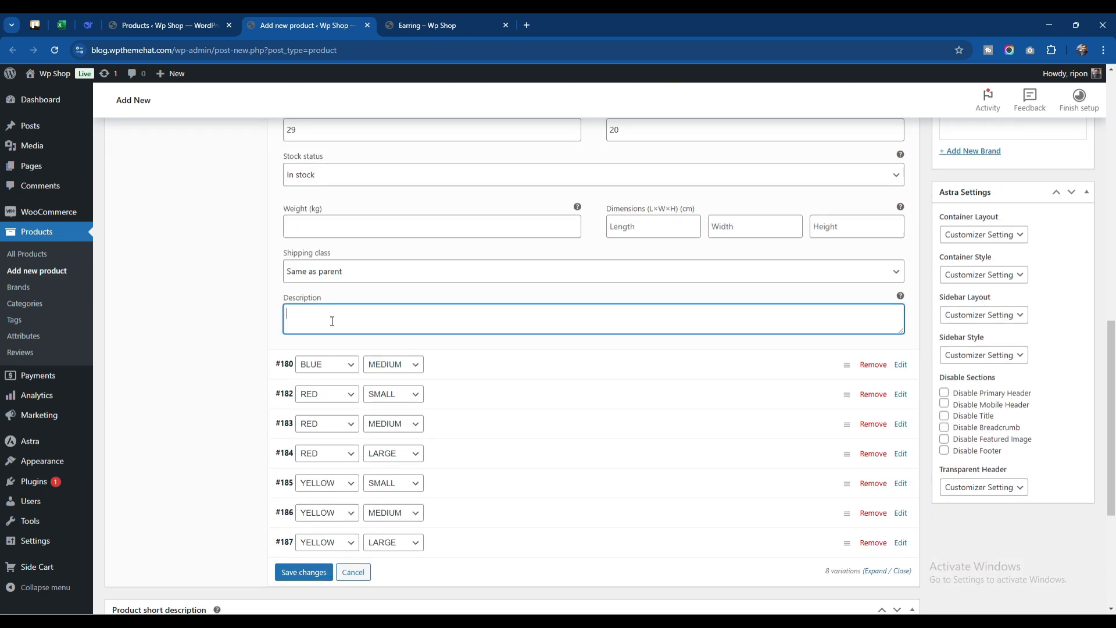
pyautogui.hotkey('ctrl', 'v')
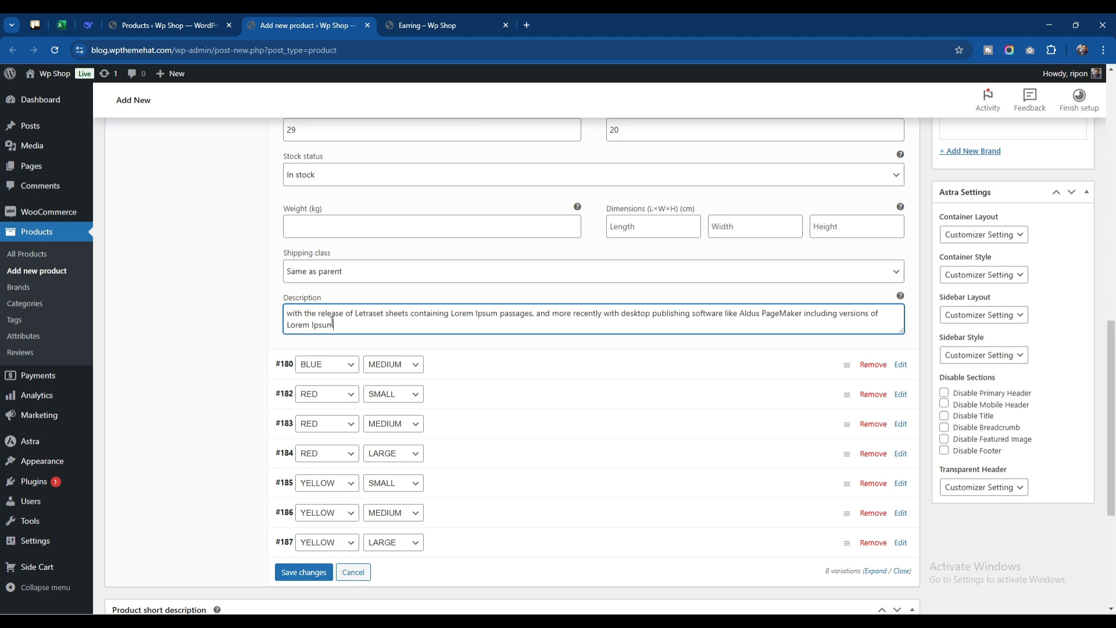
# Expand the BLUE / MEDIUM variation and set its image to the red-dial watch, 9.png, from the media library
pyautogui.click(470, 369)
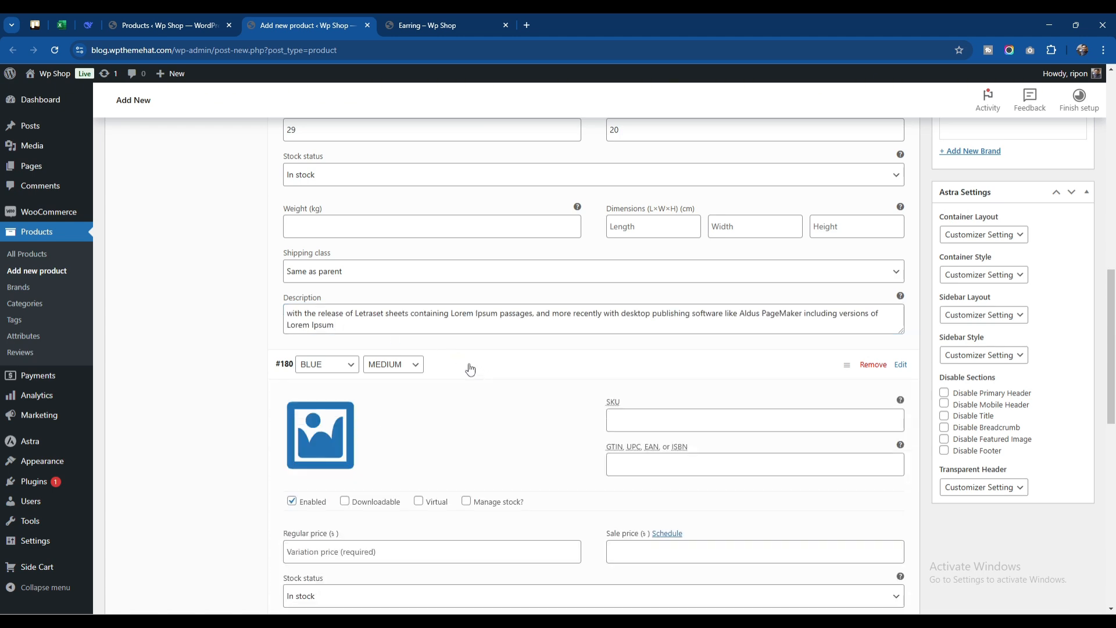
pyautogui.scroll(-3, 459, 366)
pyautogui.click(324, 268)
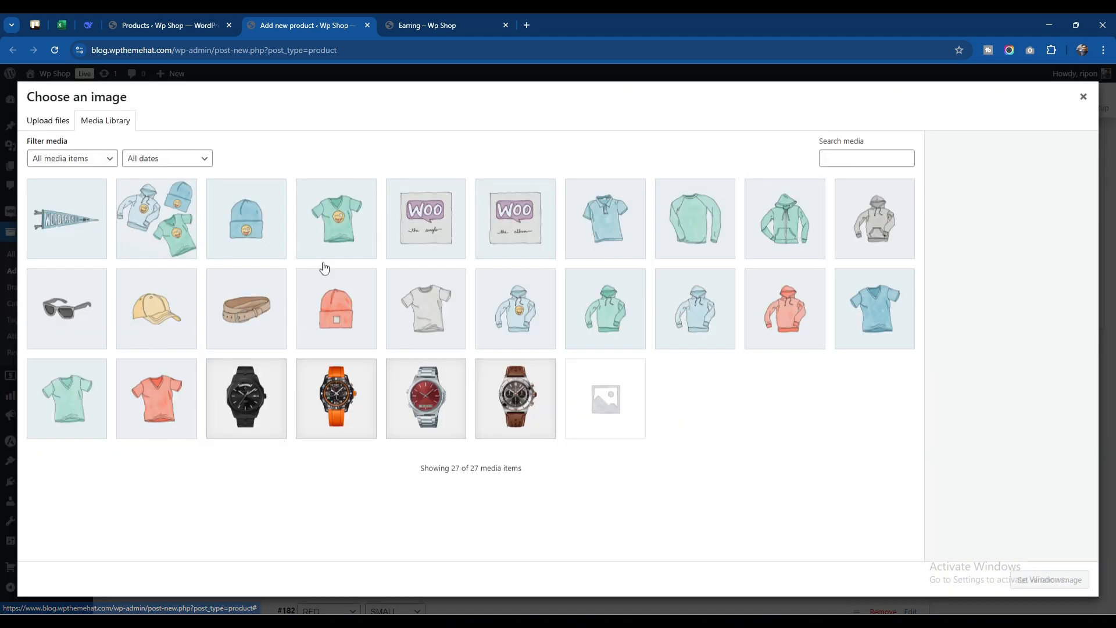
pyautogui.click(440, 410)
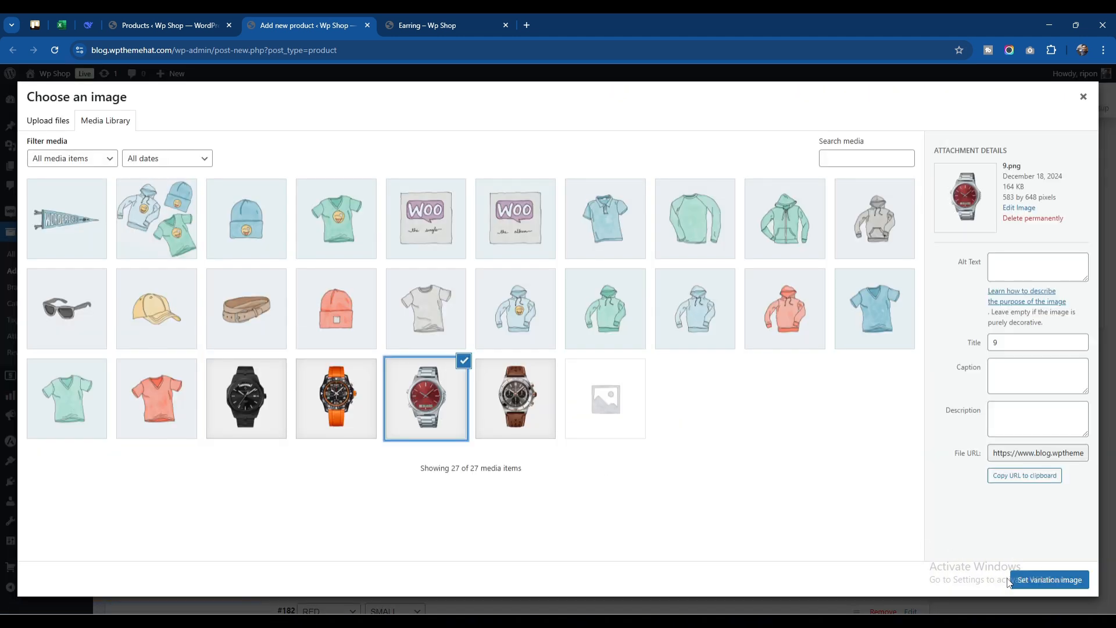
pyautogui.click(1028, 580)
pyautogui.scroll(5, 526, 401)
pyautogui.scroll(-4, 523, 407)
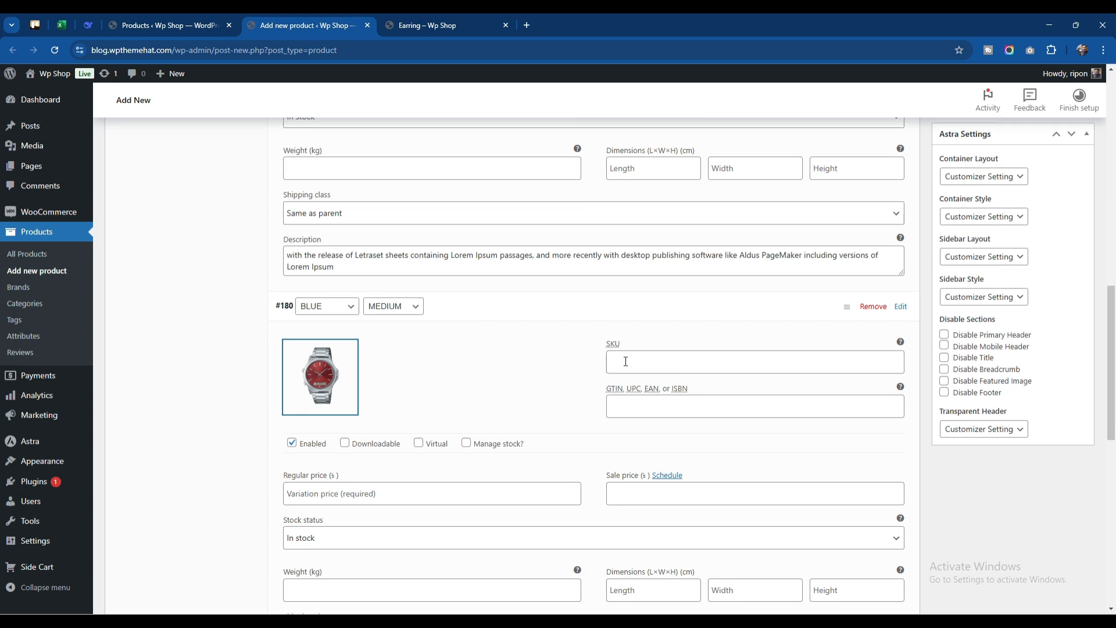
# Give the BLUE / MEDIUM variation the SKU watch-2, a regular price of 39 and a sale price of 32
pyautogui.click(625, 362)
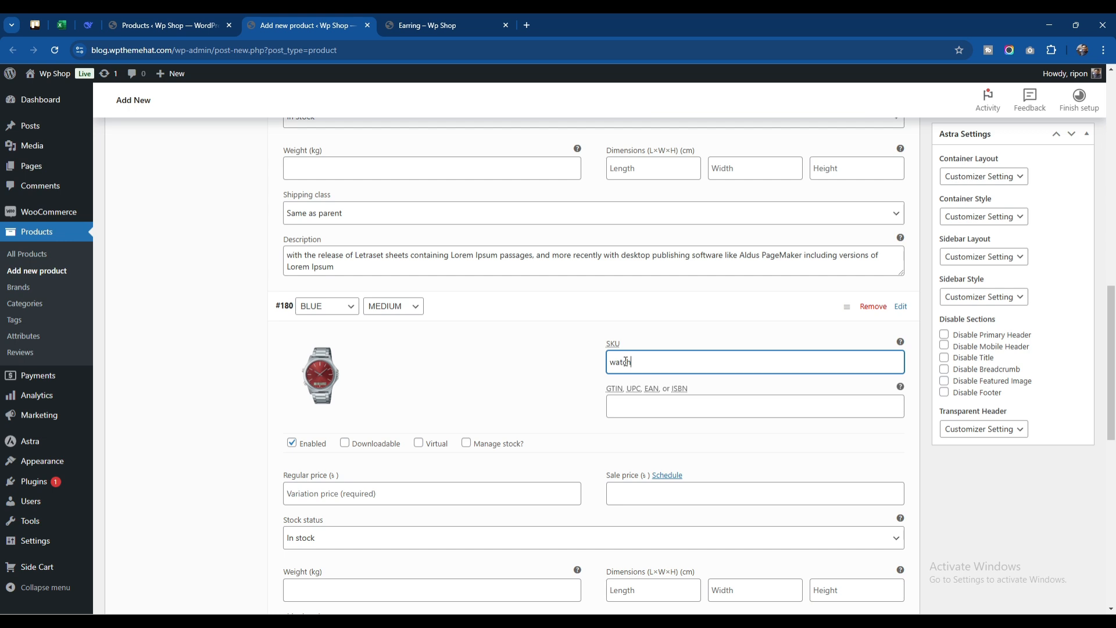
pyautogui.scroll(-3, 604, 365)
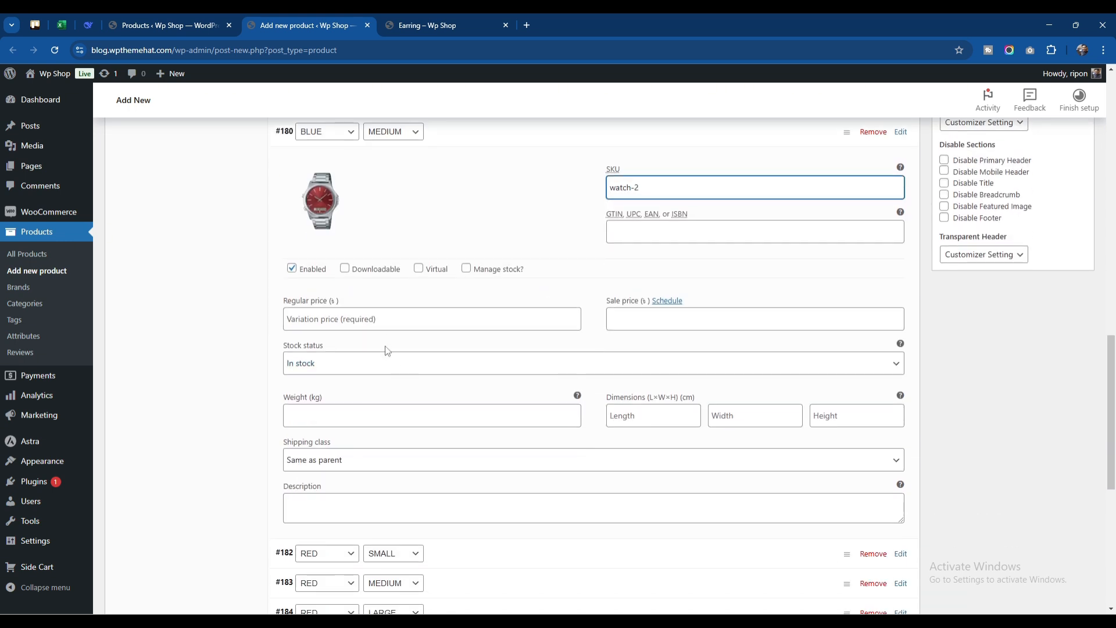
pyautogui.click(395, 322)
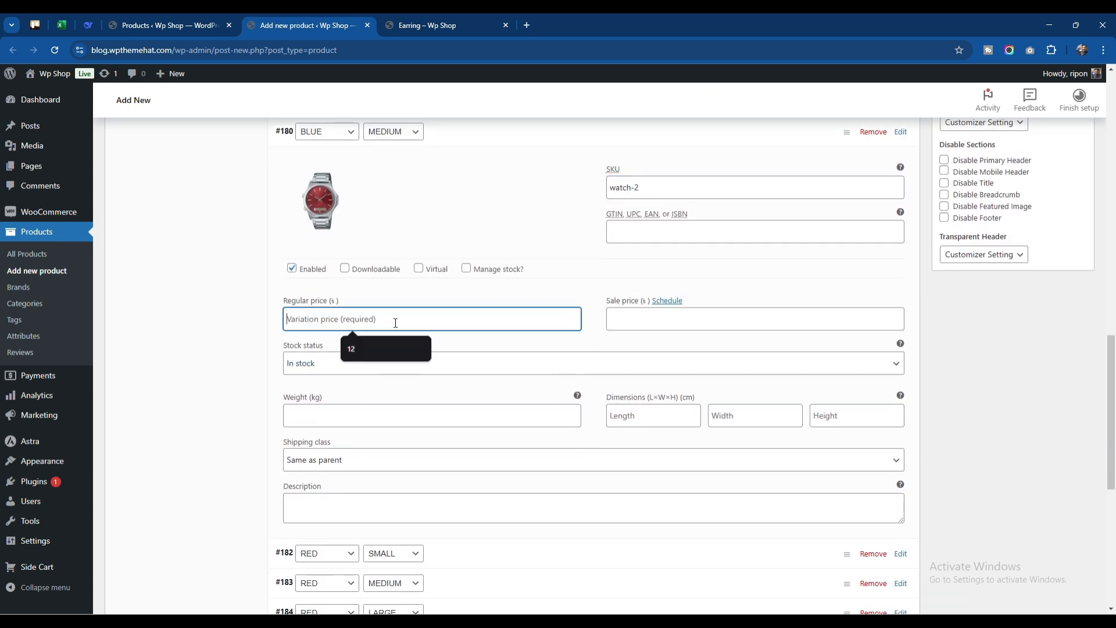
pyautogui.scroll(1, 395, 322)
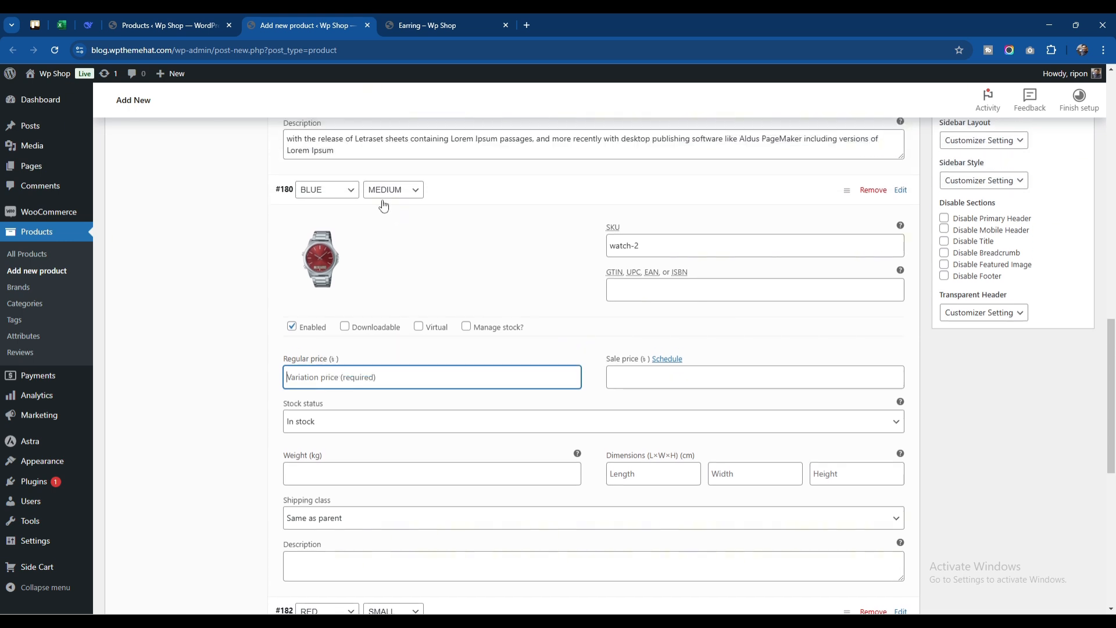
pyautogui.click(366, 379)
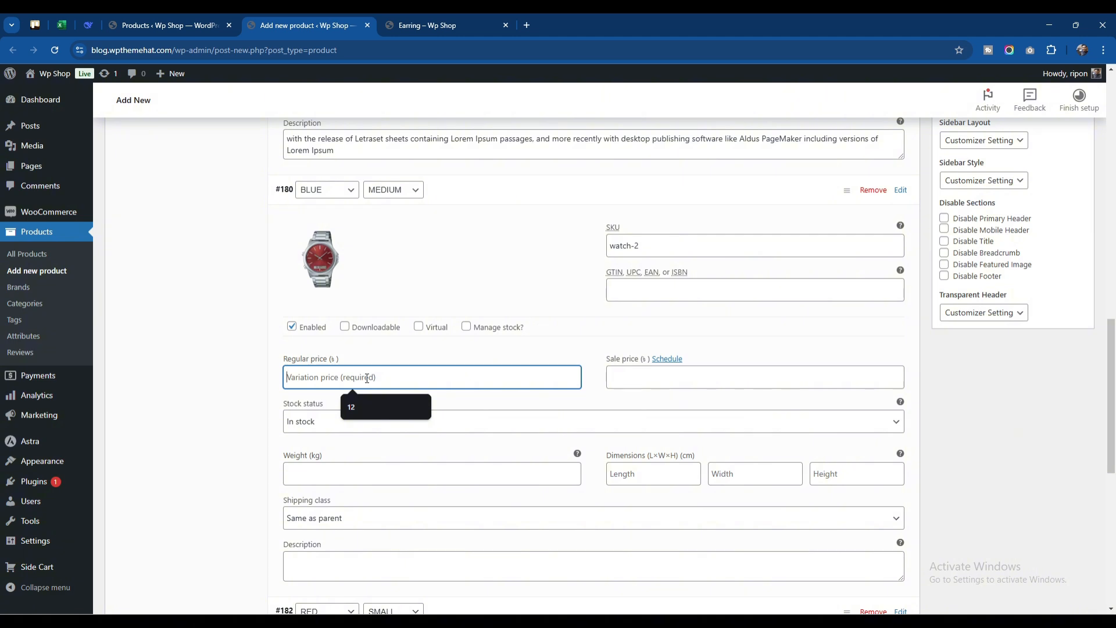
pyautogui.write('39')
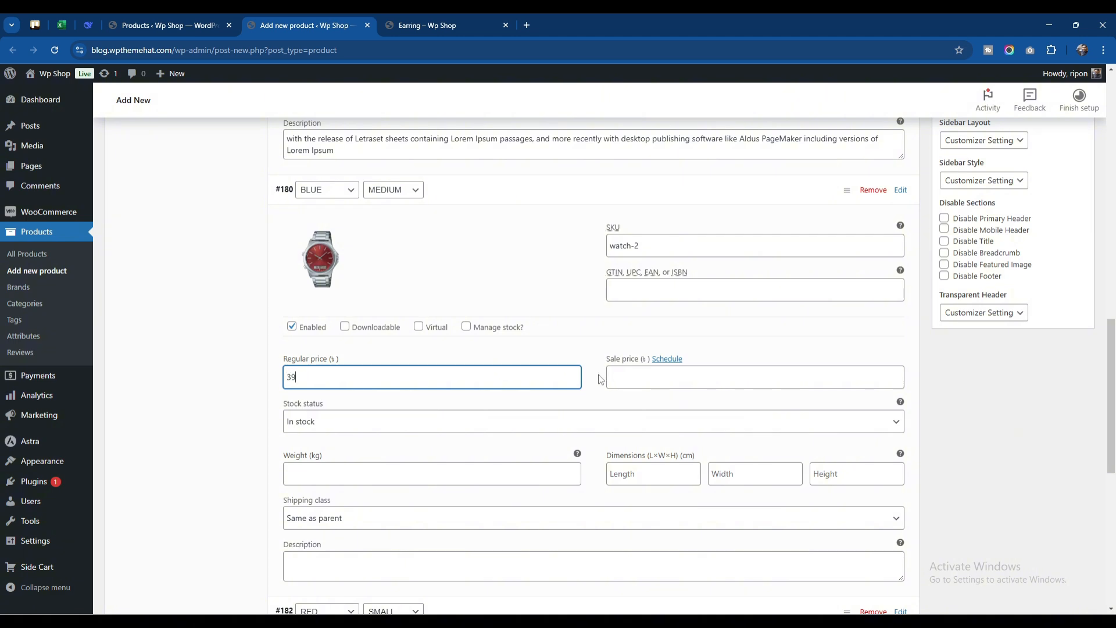
pyautogui.click(628, 377)
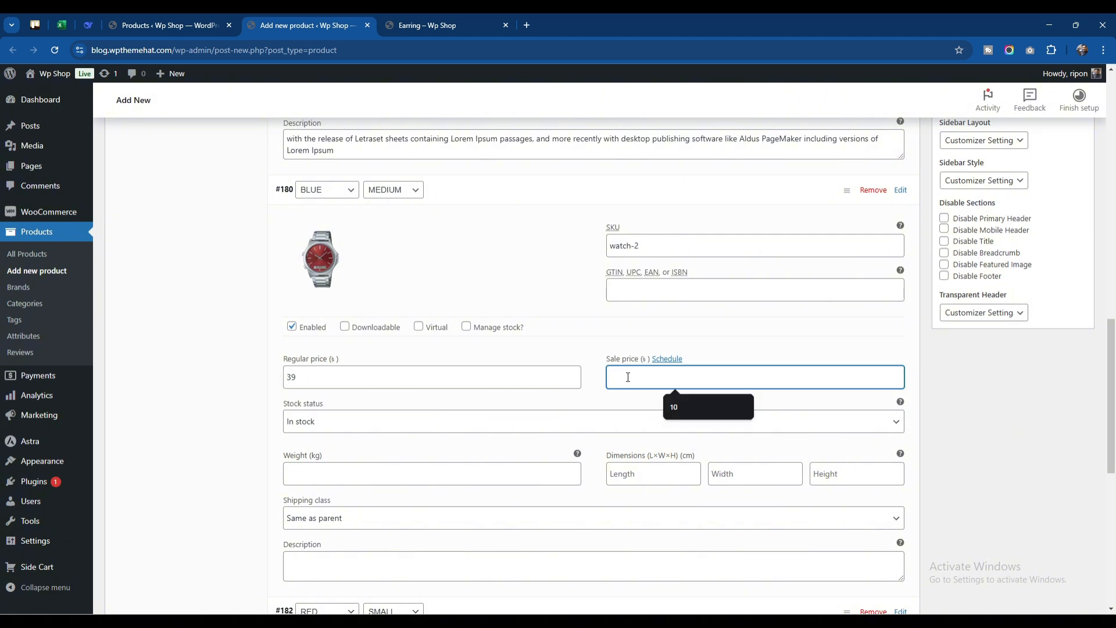
pyautogui.write('32')
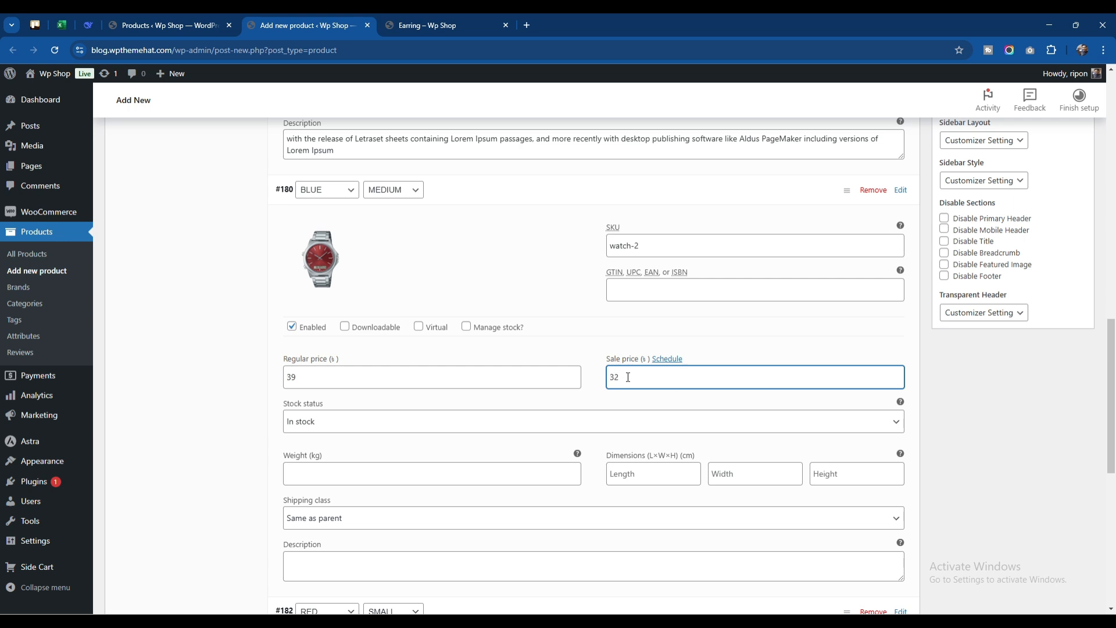
pyautogui.click(444, 473)
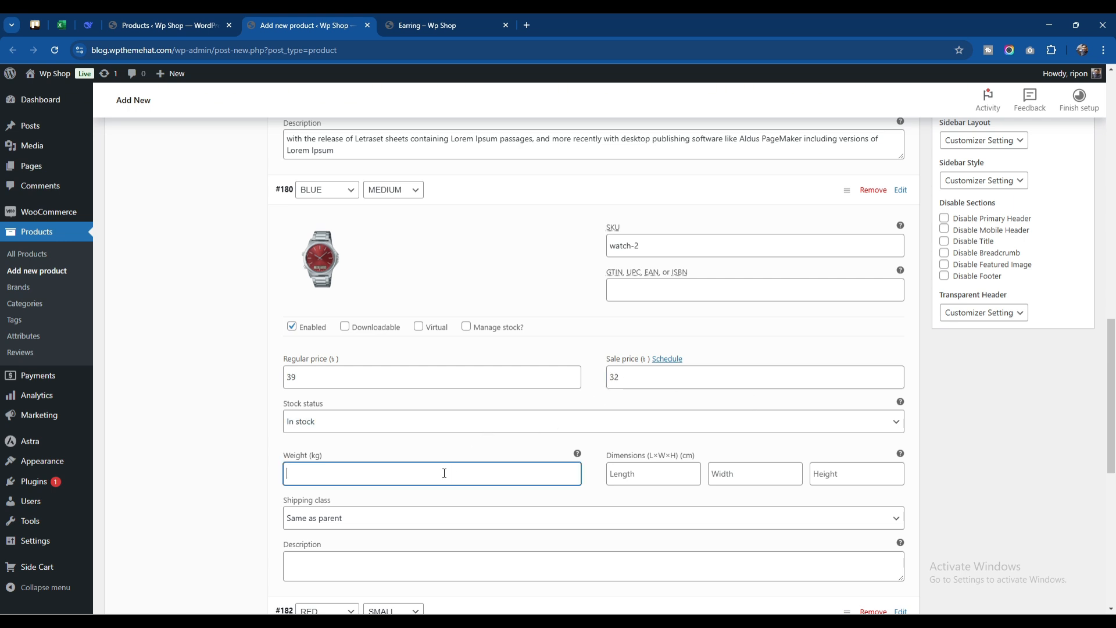
pyautogui.scroll(-1, 626, 428)
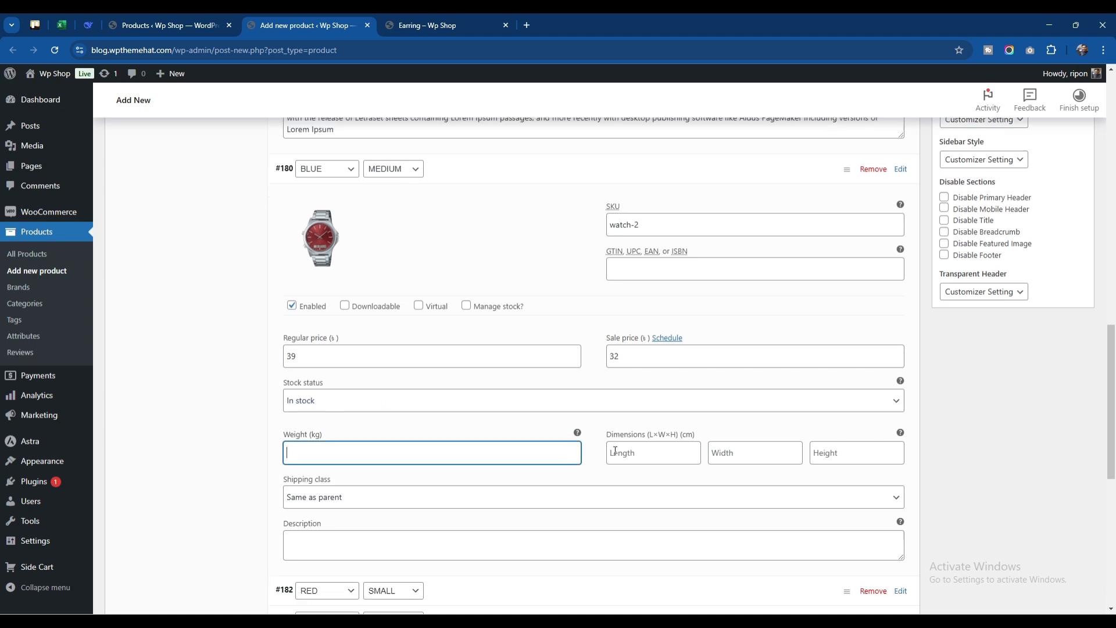
# Copy the product description's opening sentence, "Lorem Ipsum is simply dummy text of the printing and typesetting industry", into the BLUE / MEDIUM variation's description
pyautogui.scroll(10, 441, 465)
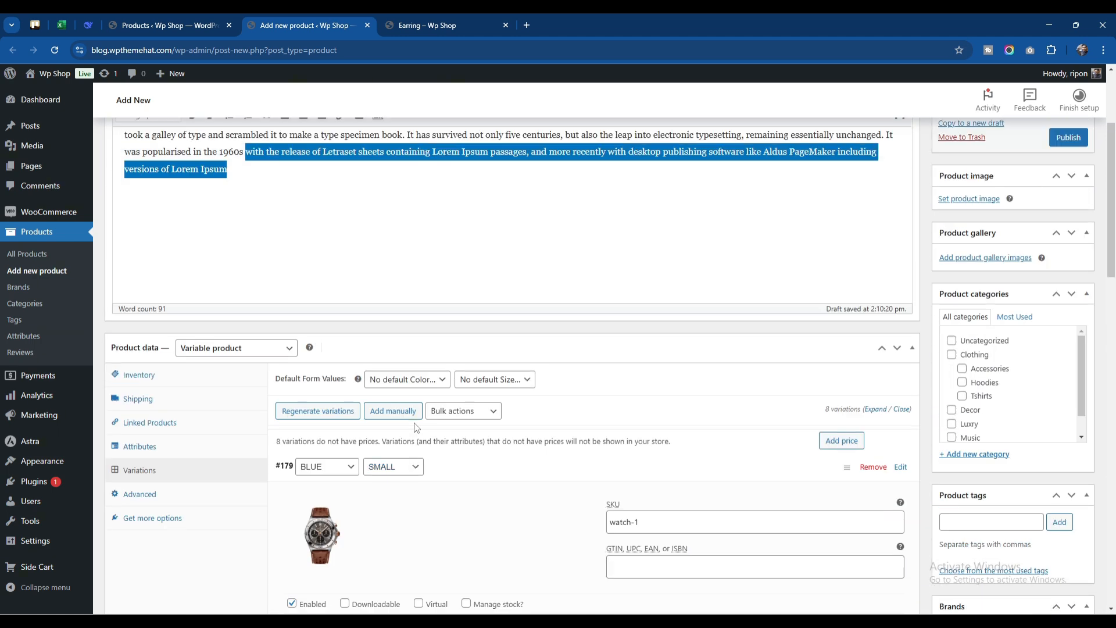
pyautogui.click(234, 240)
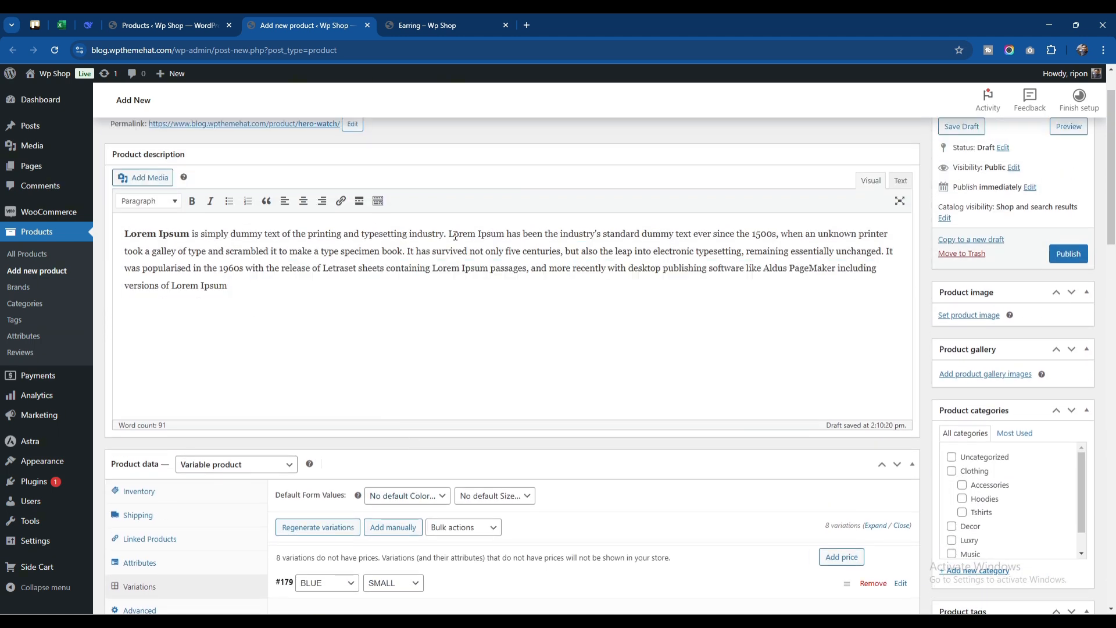
pyautogui.moveTo(448, 234); pyautogui.dragTo(124, 244)
pyautogui.hotkey('ctrl', 'c')
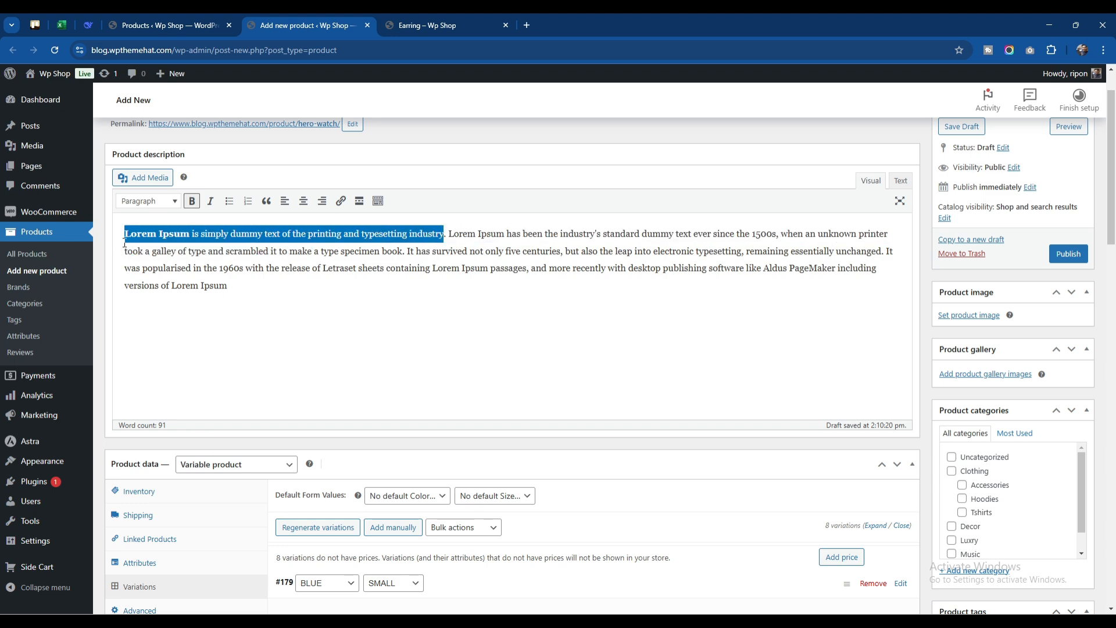
pyautogui.scroll(-15, 356, 334)
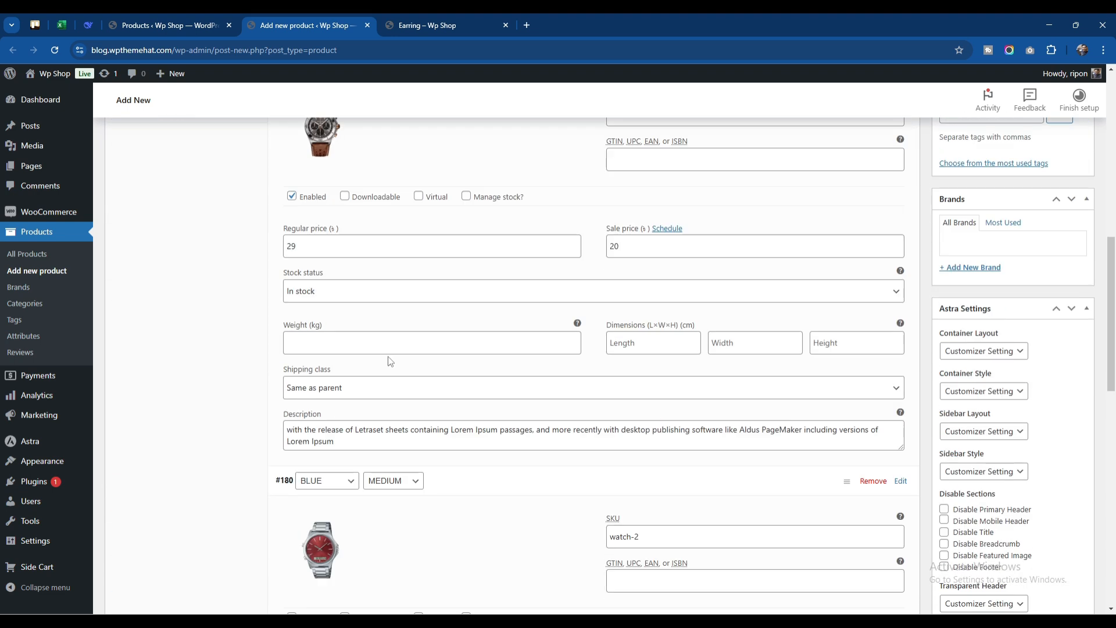
pyautogui.scroll(-3, 395, 454)
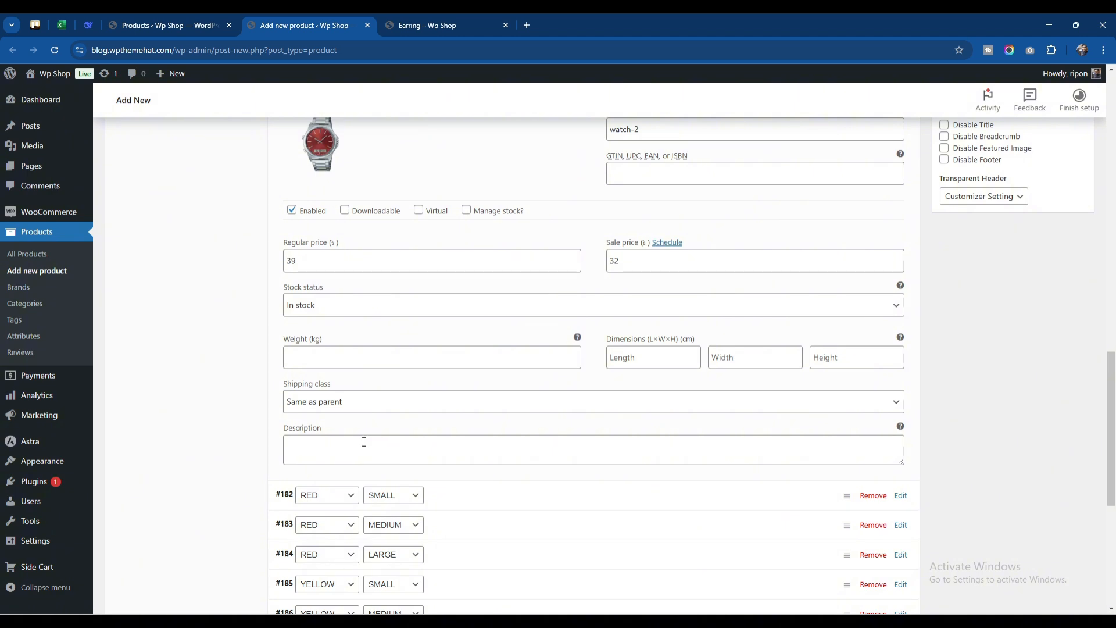
pyautogui.click(363, 442)
pyautogui.hotkey('ctrl', 'v')
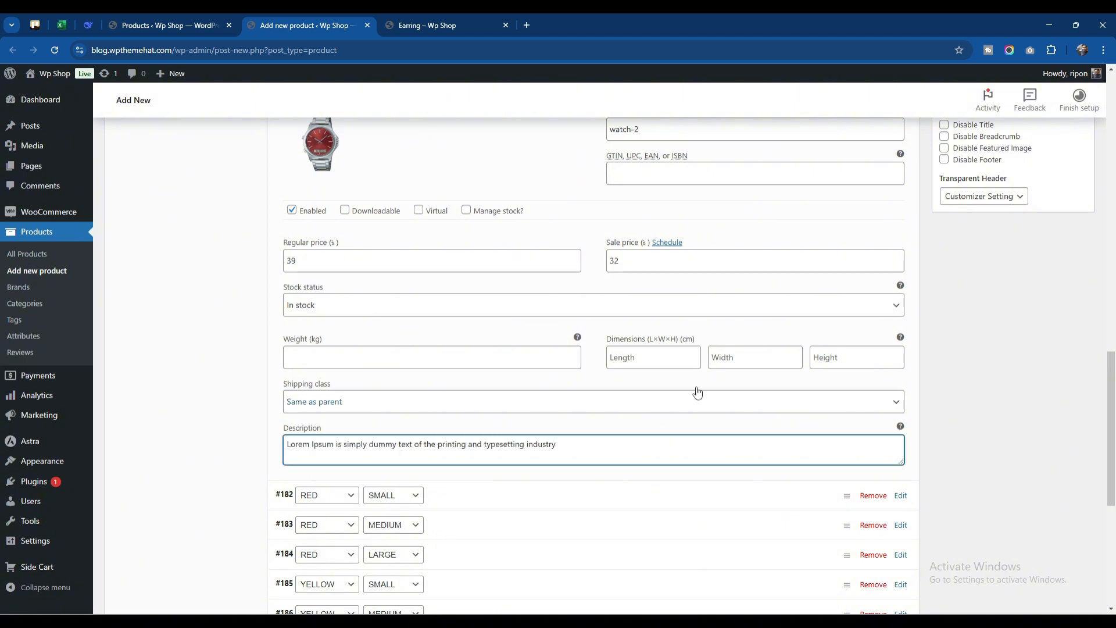
# Publish the Hero Watch product with its two completed BLUE variations
pyautogui.scroll(-2, 414, 404)
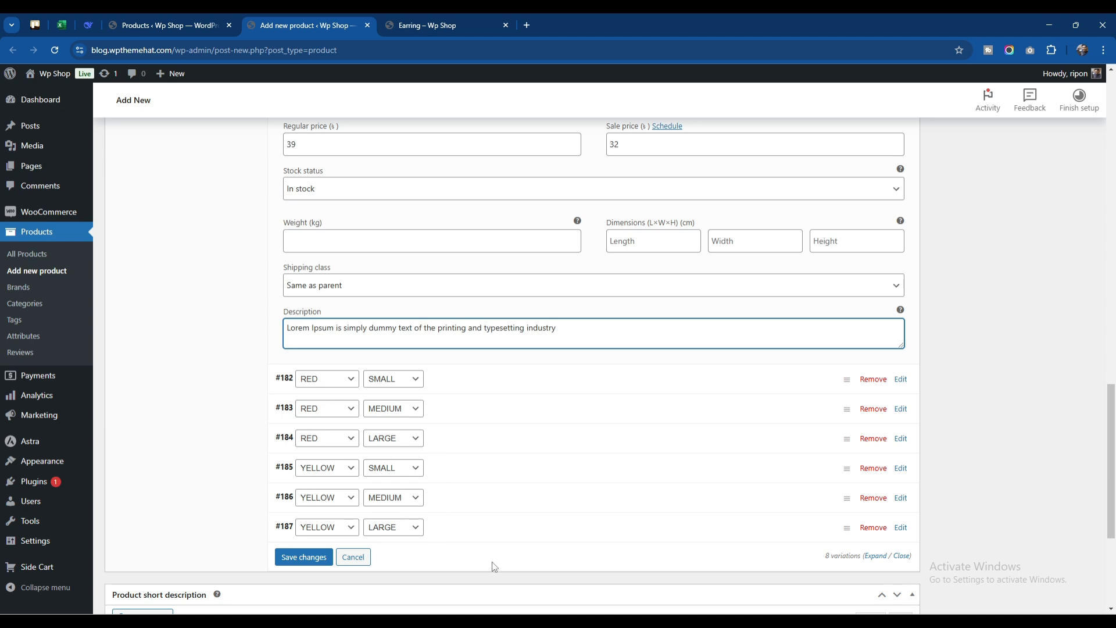
pyautogui.scroll(-3, 591, 451)
pyautogui.scroll(20, 589, 448)
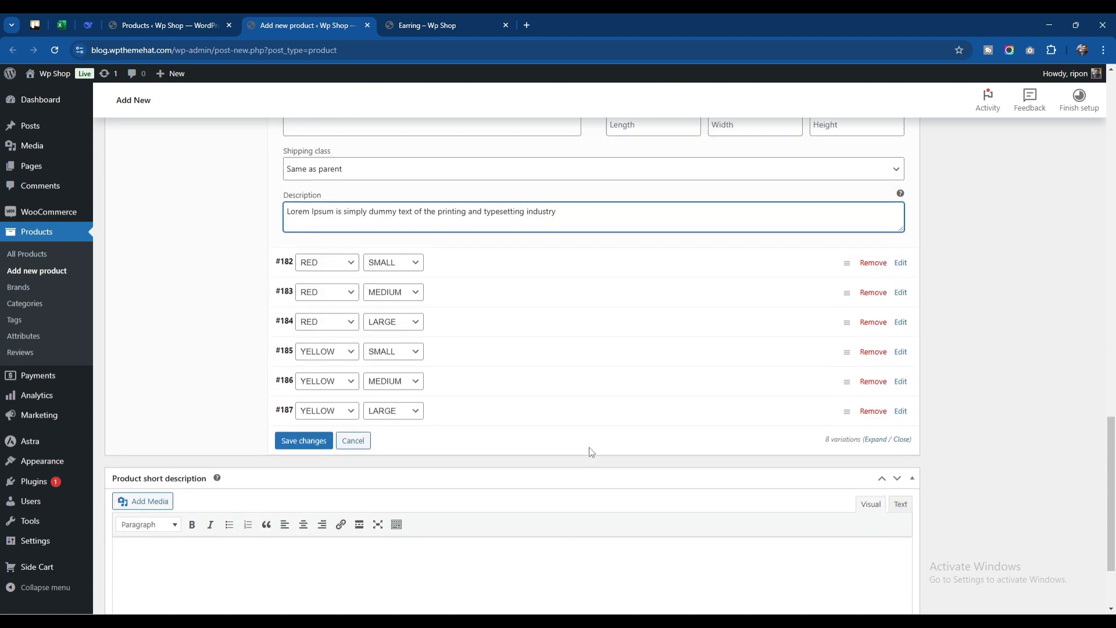
pyautogui.scroll(7, 590, 452)
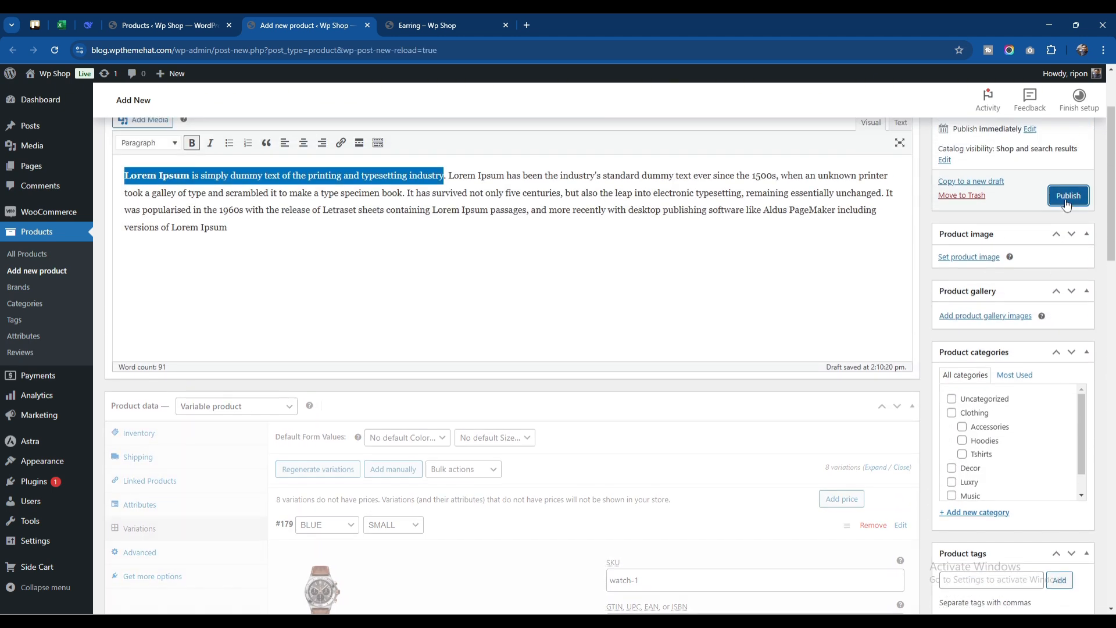
pyautogui.click(1067, 198)
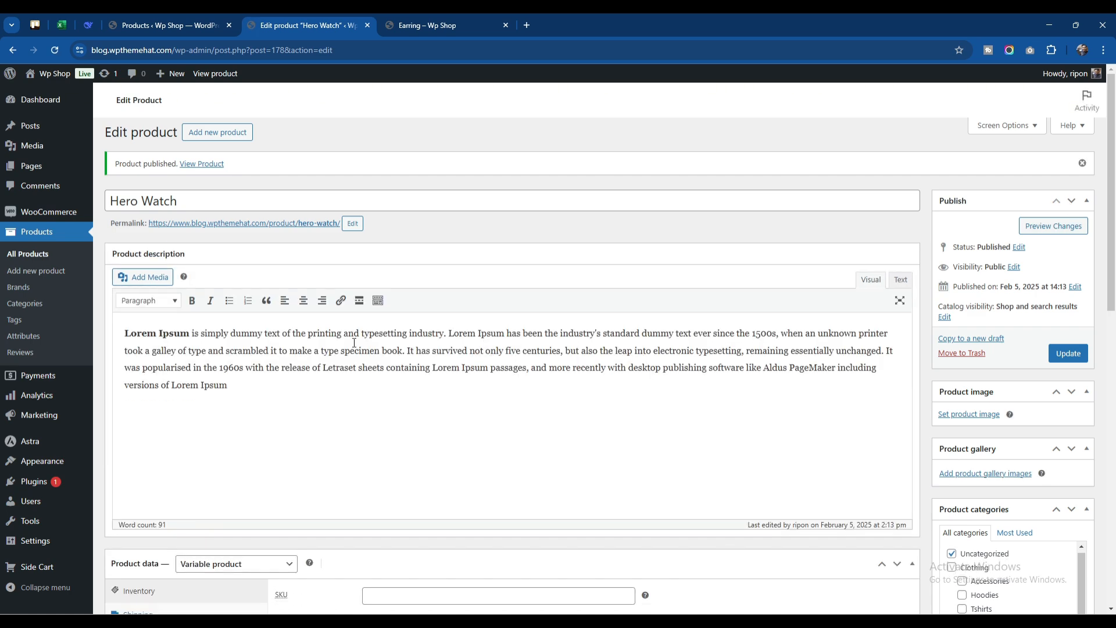
# Open the published Hero Watch product page from its permalink in a new browser tab and switch to it
pyautogui.scroll(-4, 351, 364)
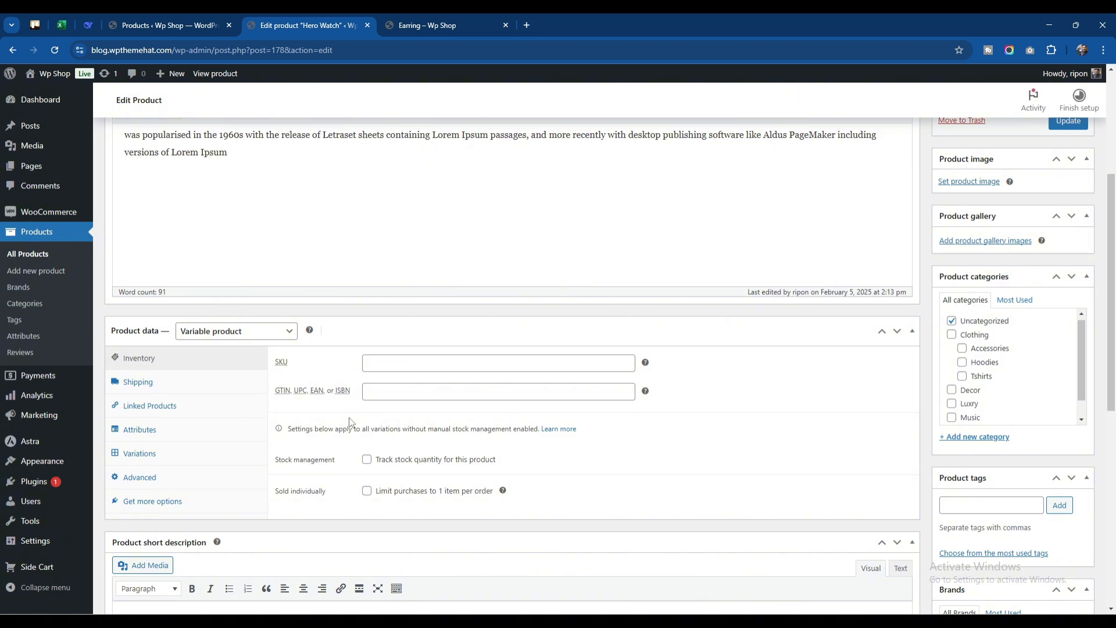
pyautogui.scroll(4, 350, 416)
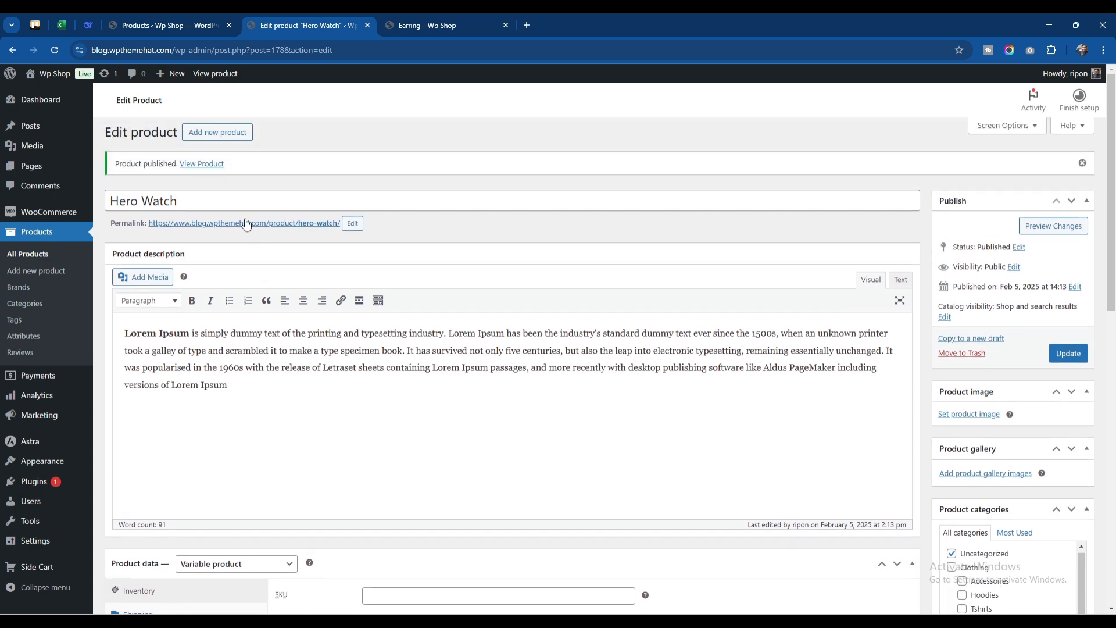
pyautogui.rightClick(246, 224)
pyautogui.click(264, 235)
pyautogui.click(442, 25)
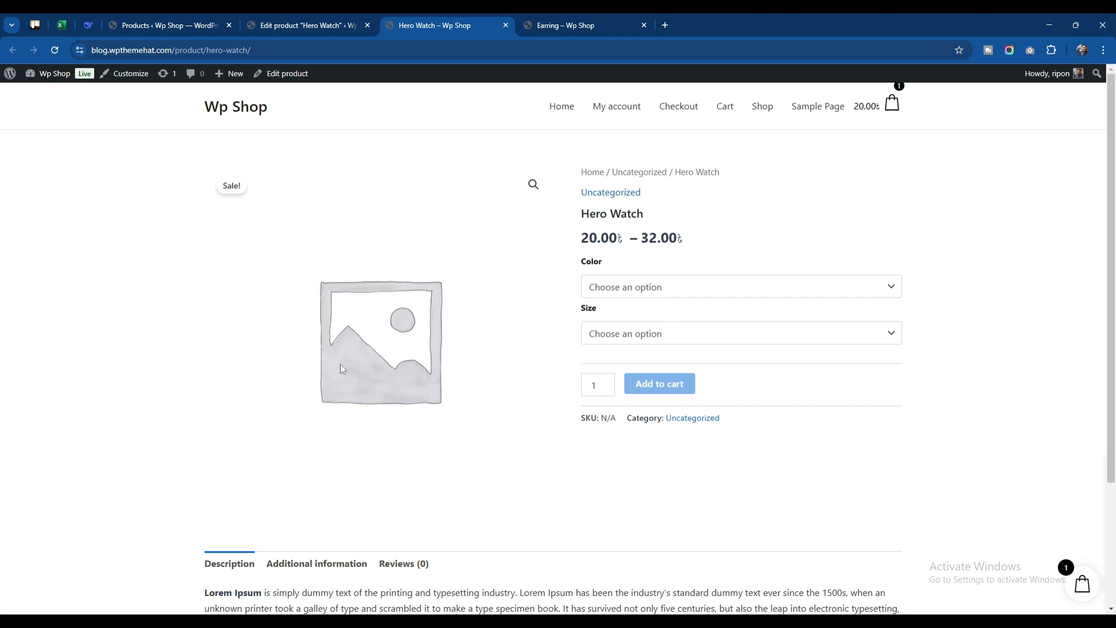
# Choose the color BLUE and the size SMALL on the Hero Watch product page
pyautogui.click(654, 290)
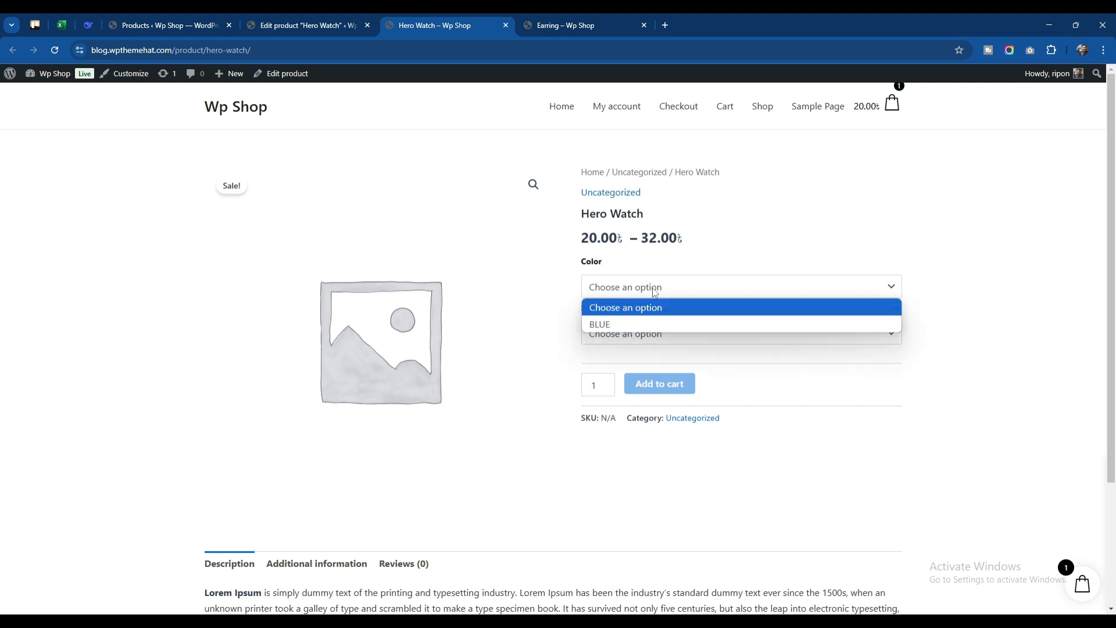
pyautogui.click(654, 323)
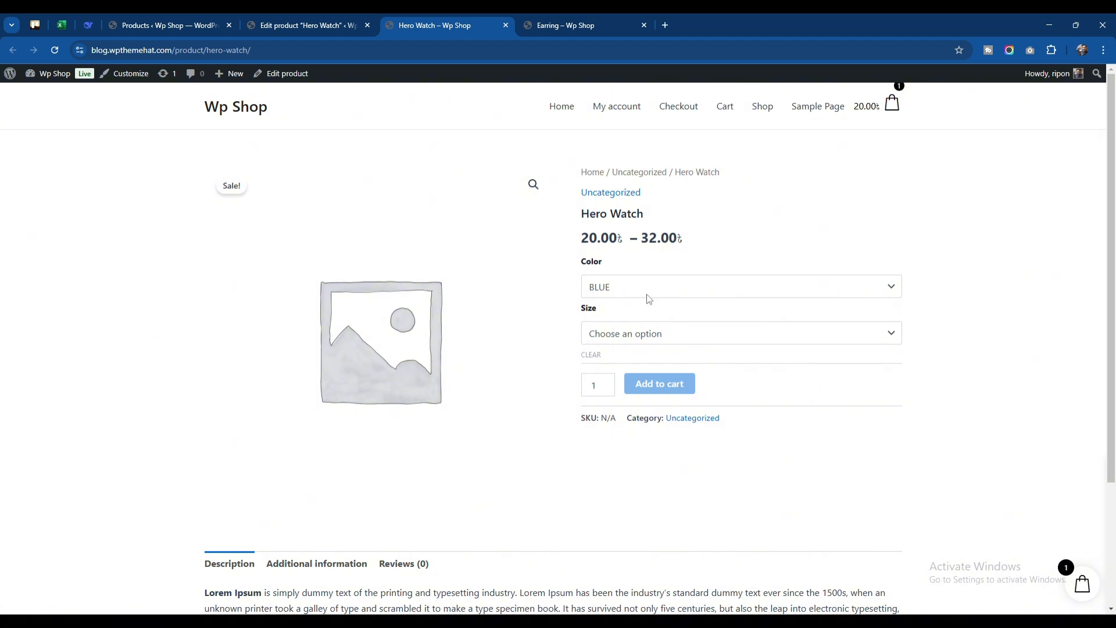
pyautogui.click(643, 336)
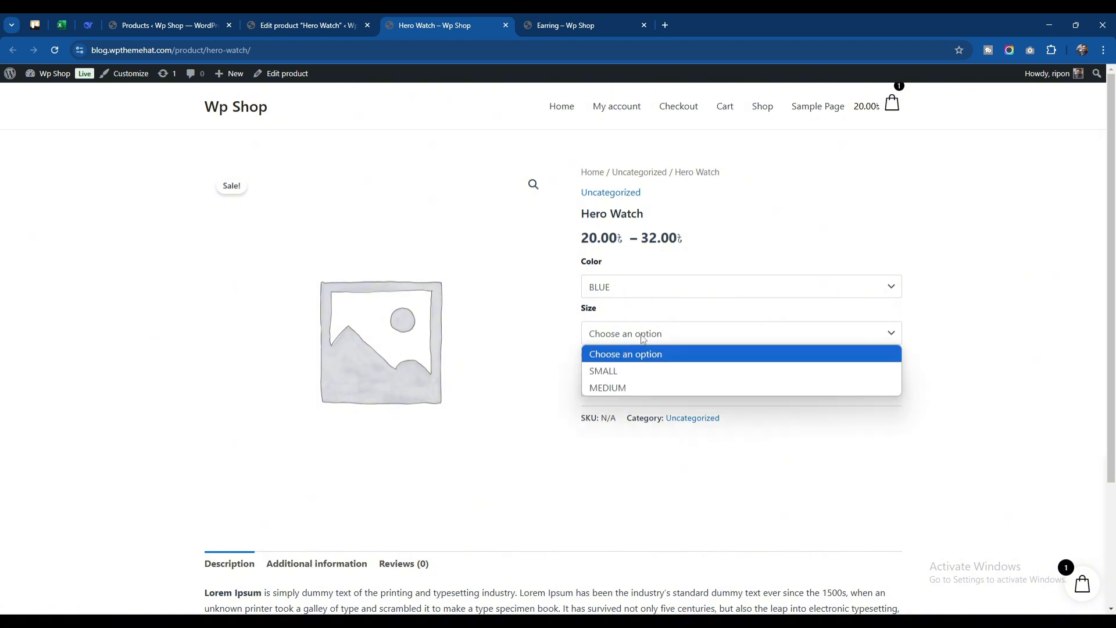
pyautogui.click(637, 371)
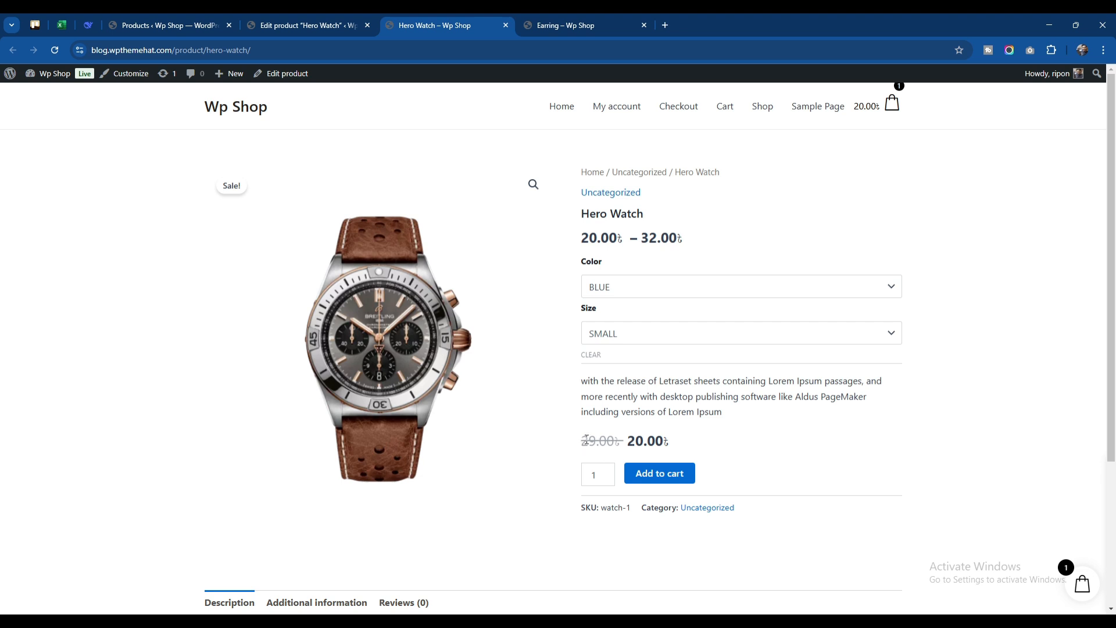
# Check the regular price, sale price and description shown for the BLUE / SMALL variation on the product page
pyautogui.moveTo(587, 439); pyautogui.dragTo(664, 440)
pyautogui.click(692, 440)
pyautogui.click(602, 440)
pyautogui.moveTo(580, 443); pyautogui.dragTo(663, 442)
pyautogui.click(596, 440)
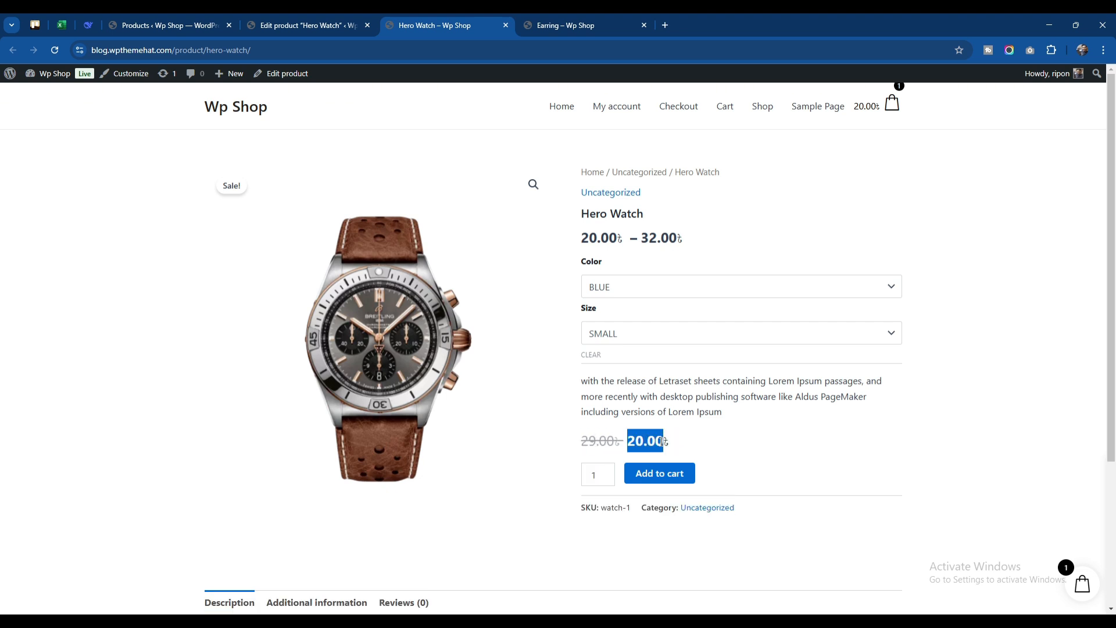
pyautogui.click(691, 442)
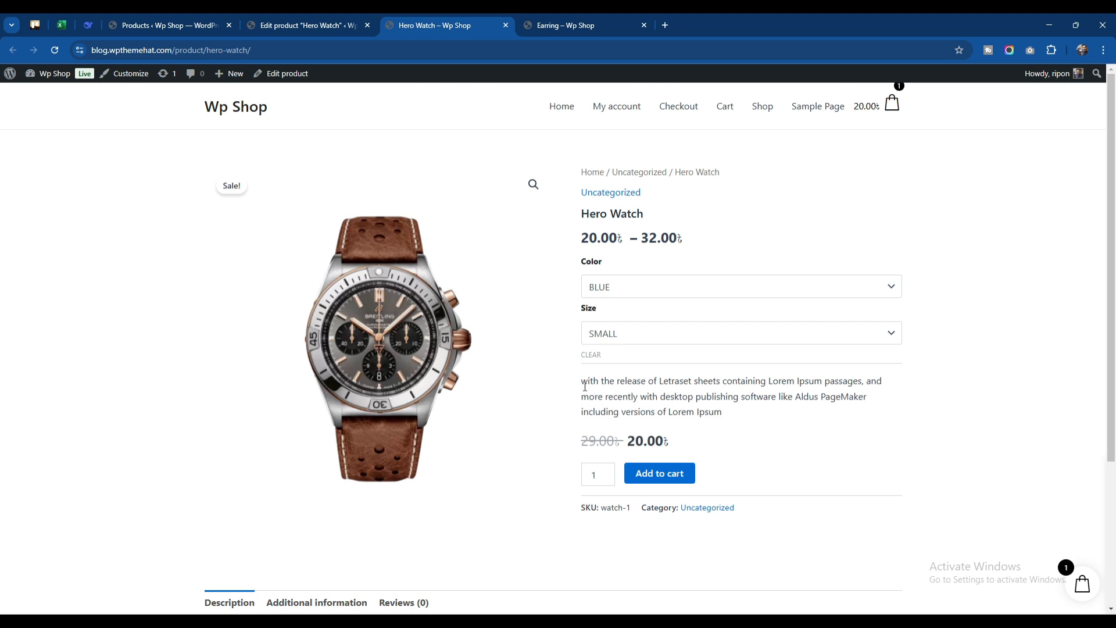
pyautogui.moveTo(585, 386); pyautogui.dragTo(727, 419)
# Switch the size to MEDIUM to view that variation, and reload the product page to check its initial Color selection
pyautogui.click(674, 342)
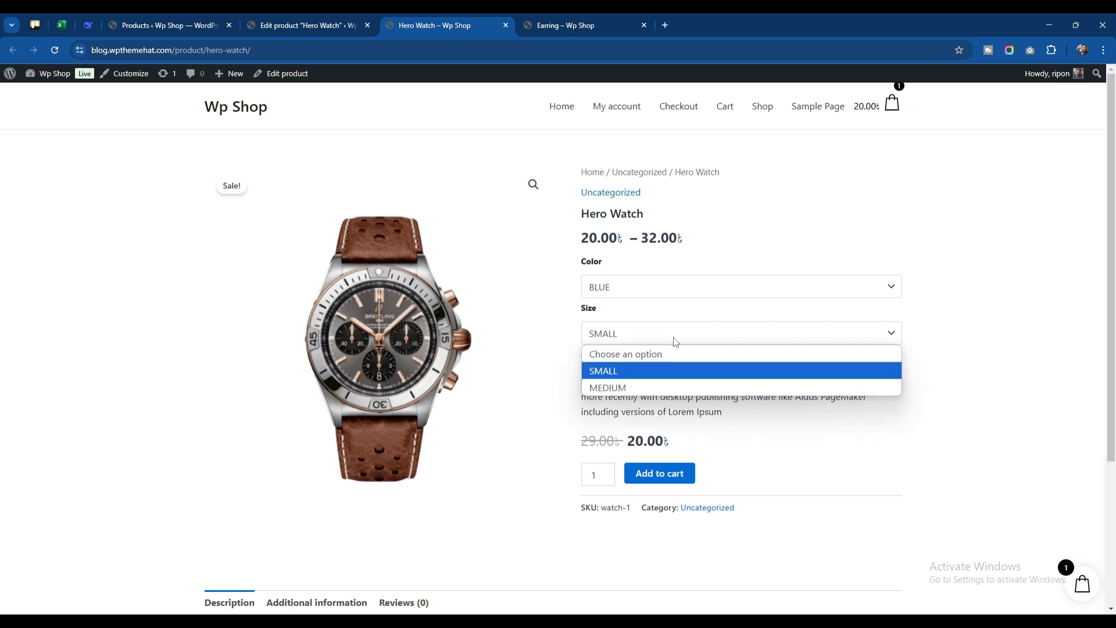
pyautogui.click(651, 387)
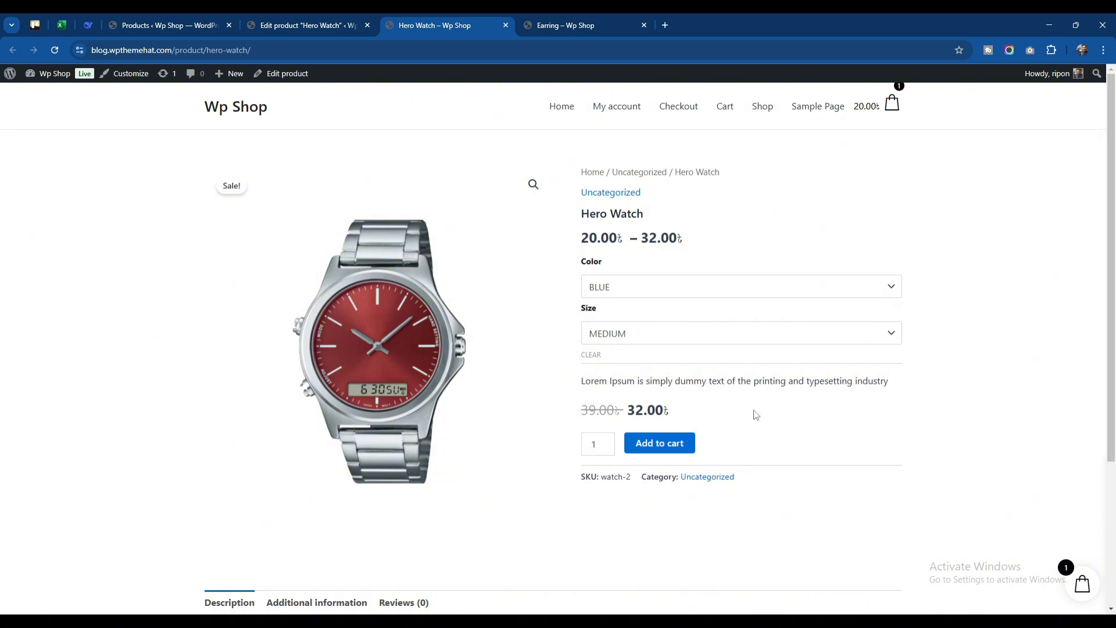
pyautogui.click(54, 50)
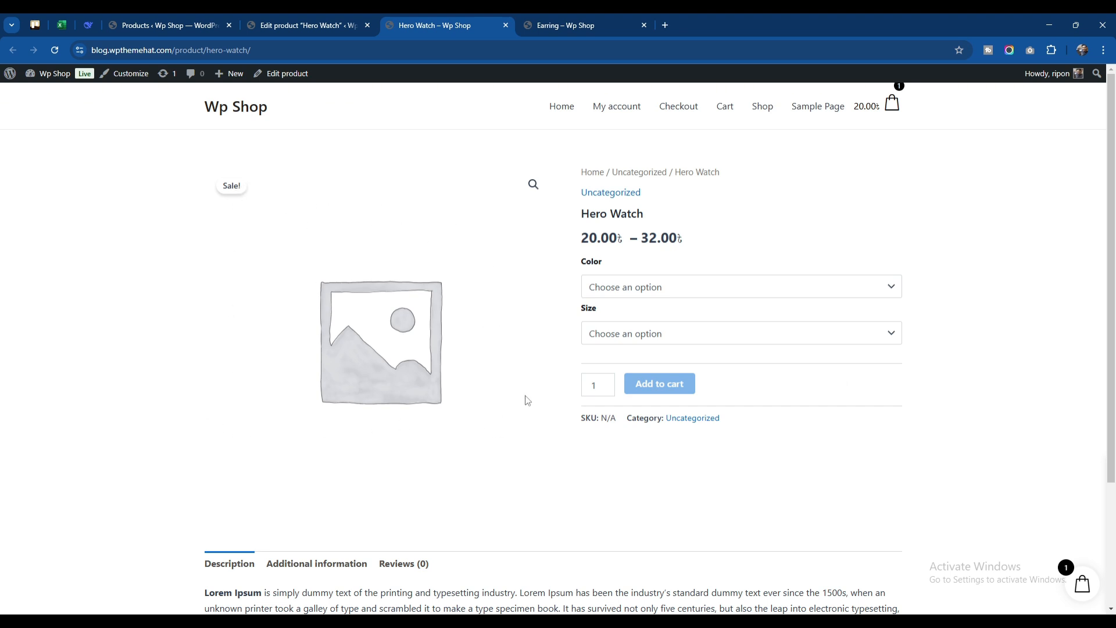
pyautogui.click(651, 287)
pyautogui.click(651, 287)
# Set the Hero Watch variations' default form values to BLUE and SMALL in the product editor and update the product
pyautogui.click(319, 26)
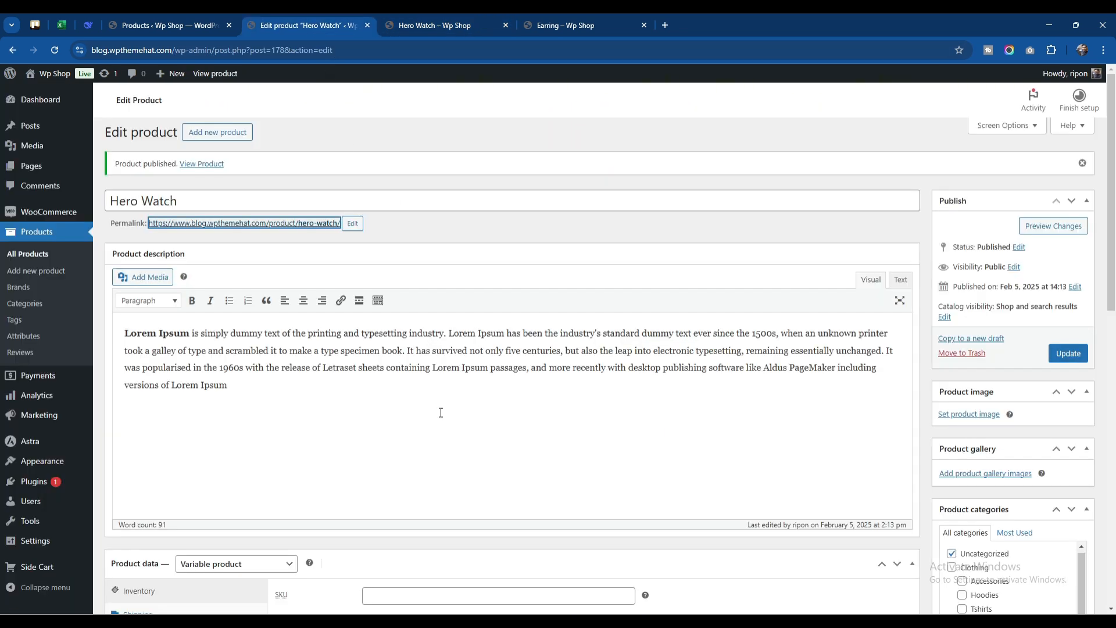
pyautogui.scroll(-5, 465, 407)
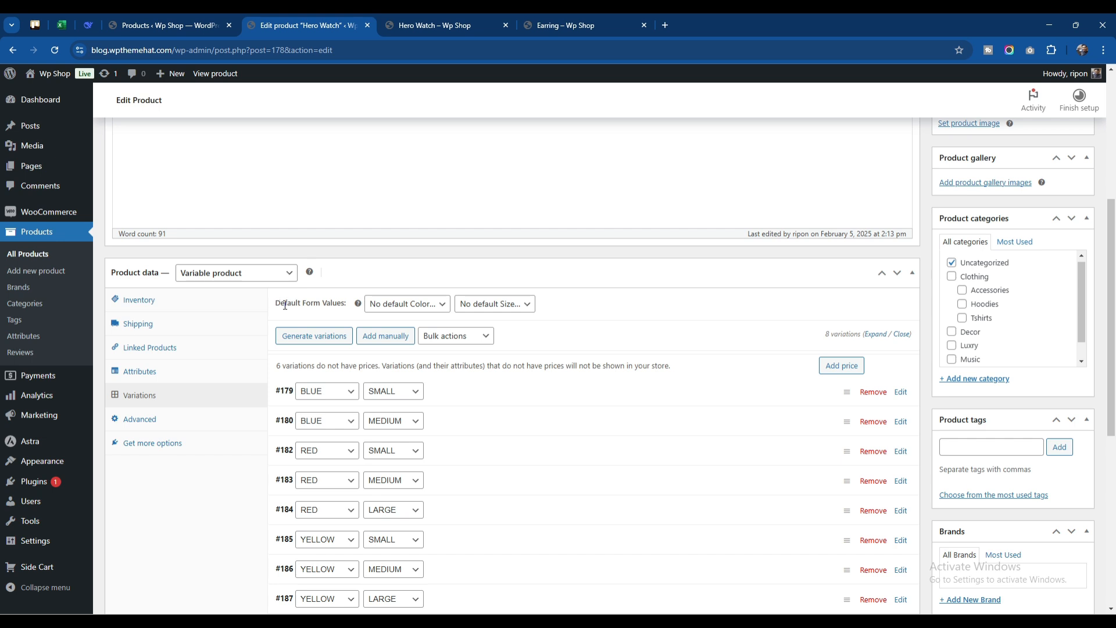
pyautogui.click(401, 305)
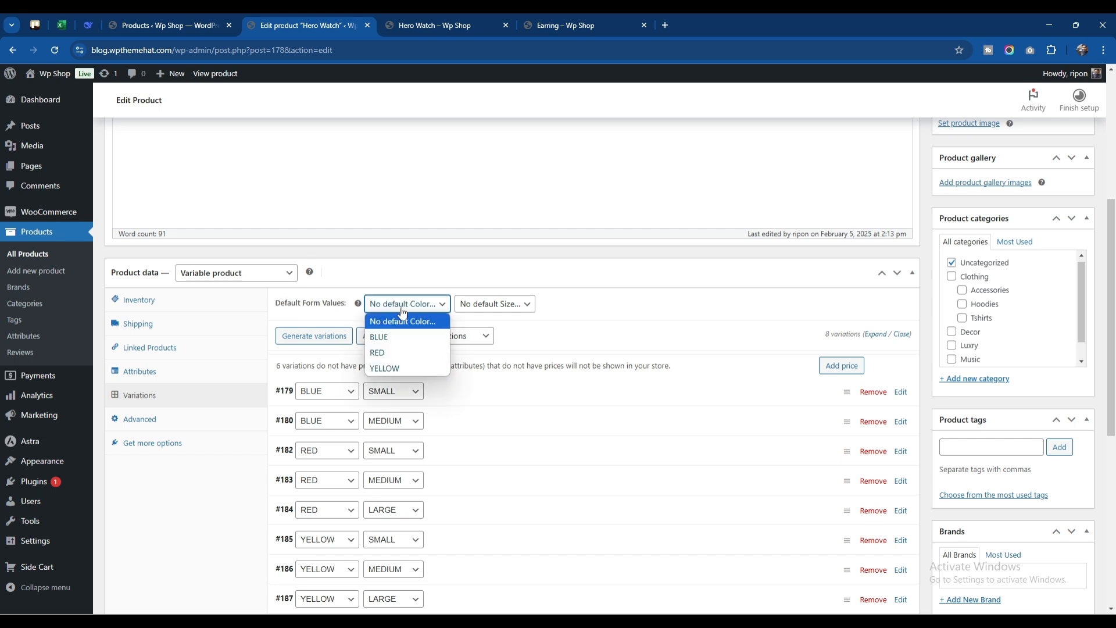
pyautogui.click(403, 337)
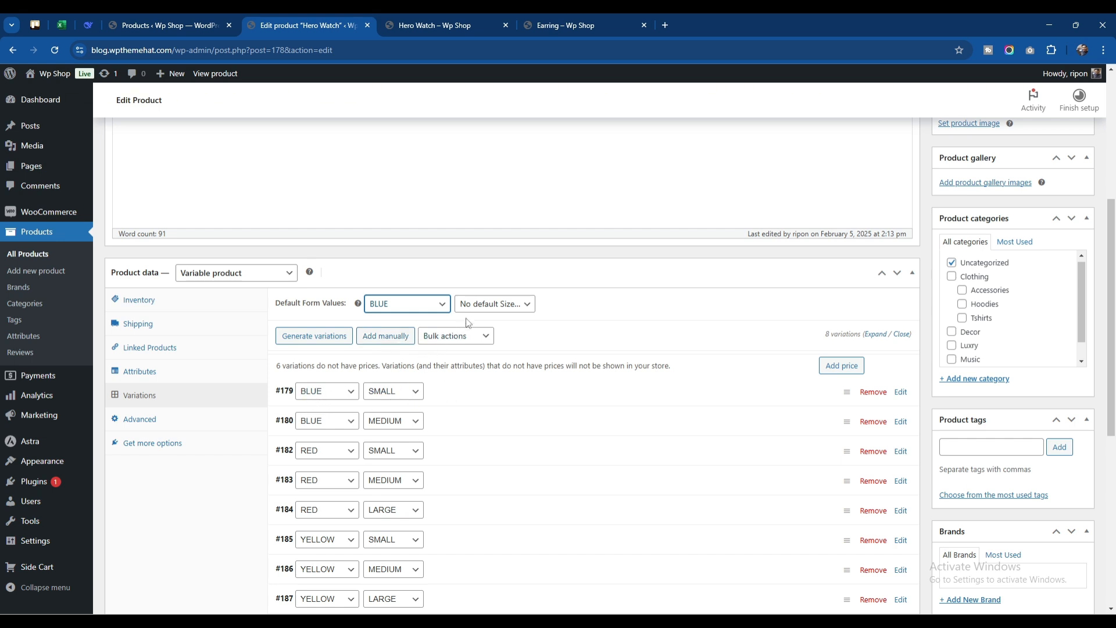
pyautogui.click(489, 305)
pyautogui.click(478, 340)
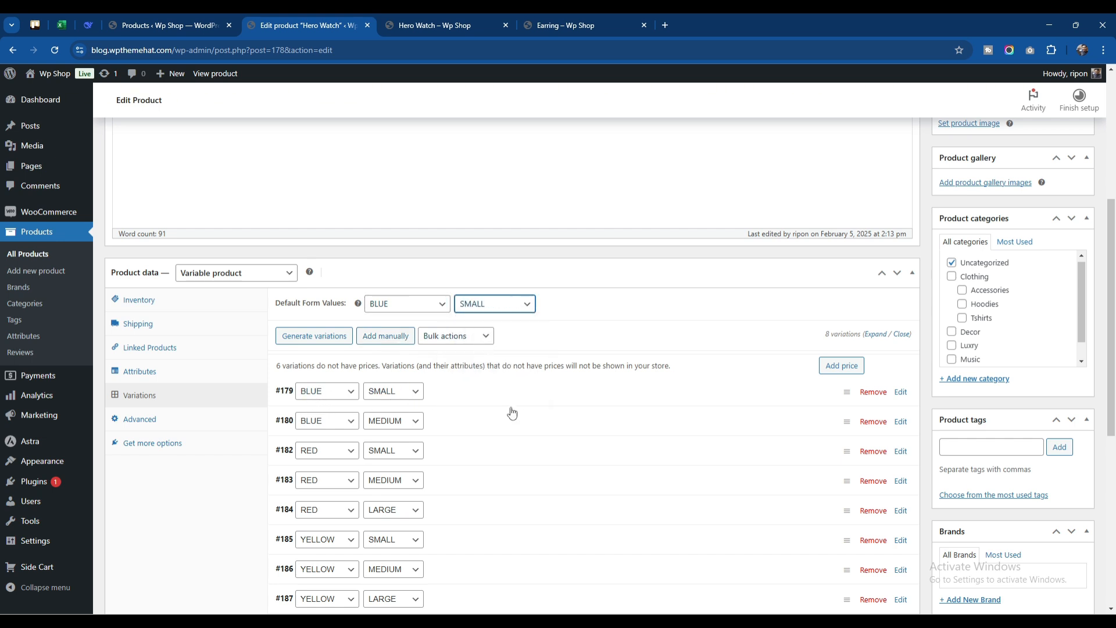
pyautogui.scroll(4, 743, 408)
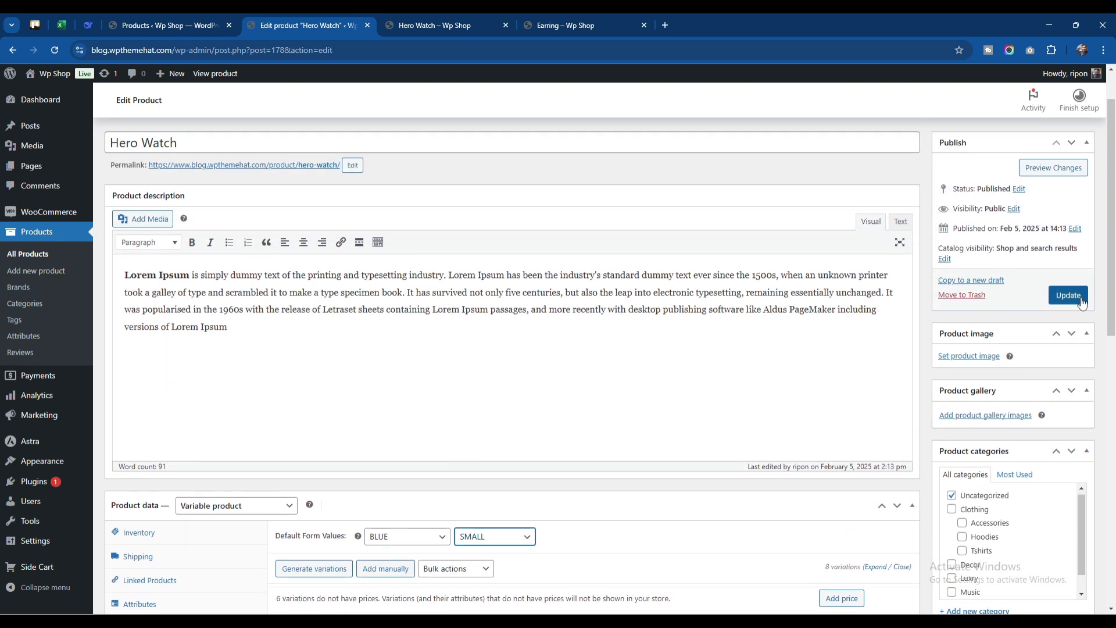
pyautogui.click(1073, 298)
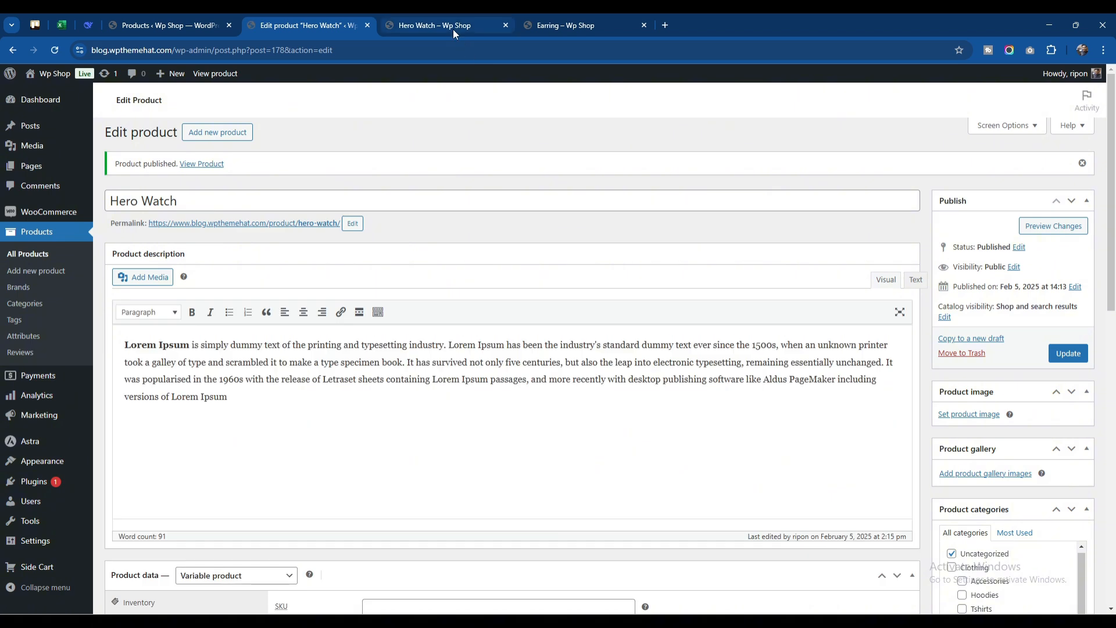
# Reload the Hero Watch store page to check the default selection, and switch from SMALL to MEDIUM with BLUE selected
pyautogui.click(452, 27)
pyautogui.click(55, 49)
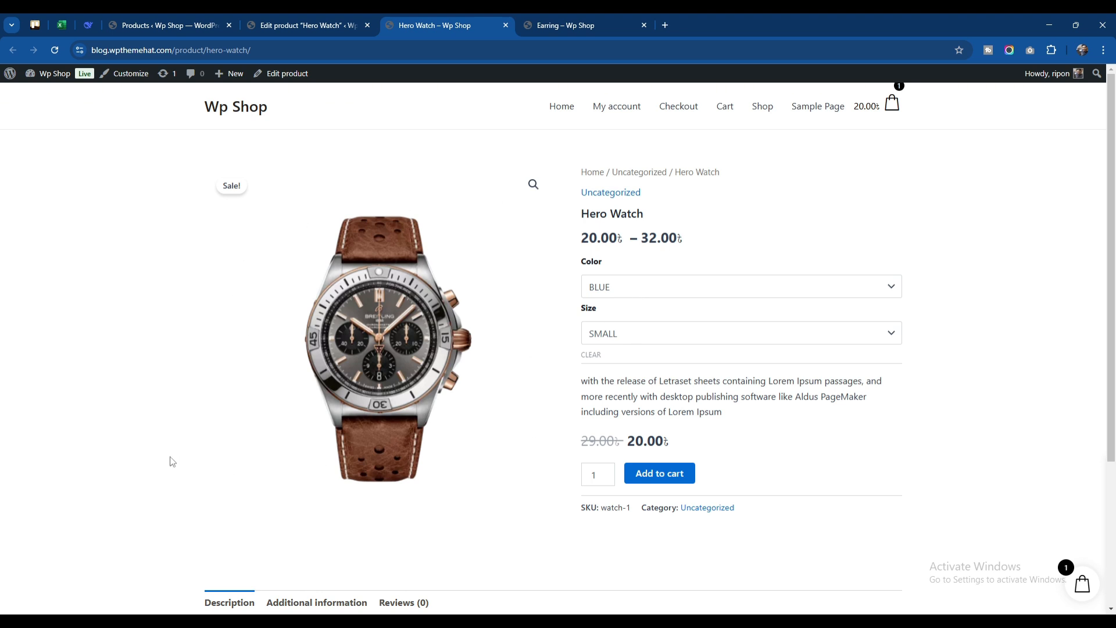
pyautogui.click(691, 293)
pyautogui.click(678, 323)
pyautogui.click(670, 341)
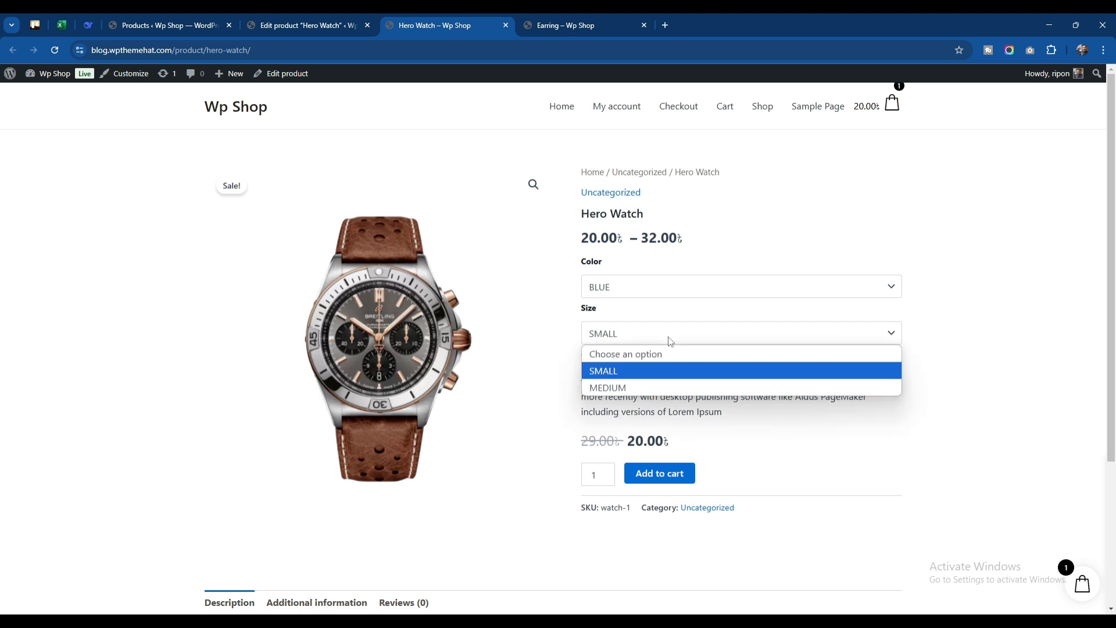
pyautogui.click(658, 391)
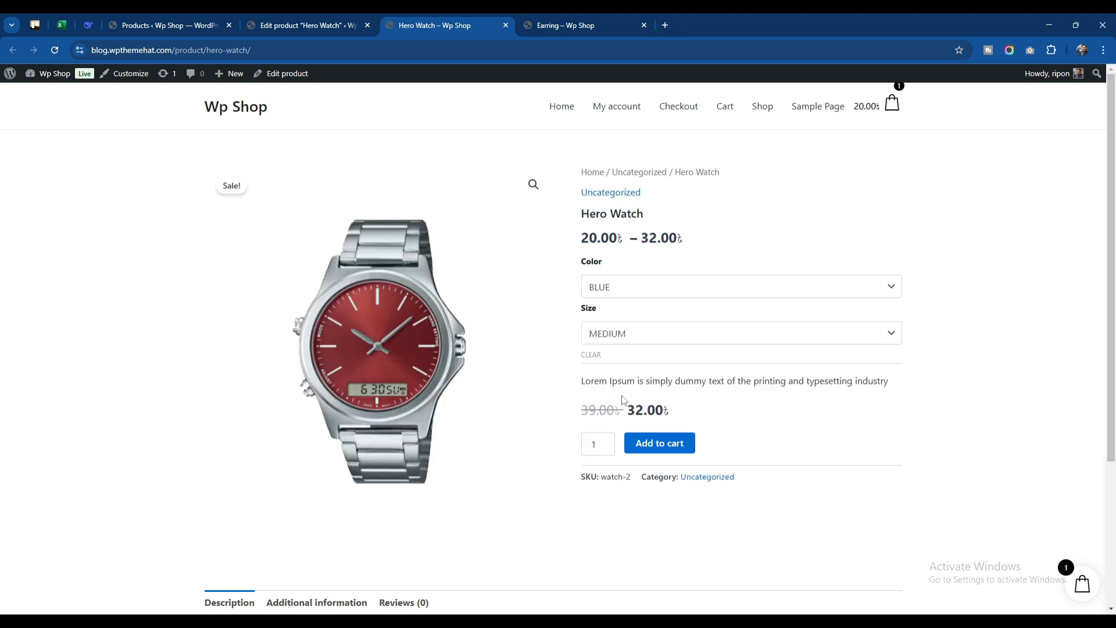
# Check the description, regular price and sale price shown for the BLUE / MEDIUM variation on the store page
pyautogui.moveTo(581, 381); pyautogui.dragTo(895, 383)
pyautogui.click(669, 413)
pyautogui.moveTo(580, 413); pyautogui.dragTo(705, 413)
pyautogui.click(705, 412)
pyautogui.scroll(-2, 529, 403)
pyautogui.scroll(2, 524, 402)
# Return to the Hero Watch product editor and open its list of variations
pyautogui.click(322, 23)
pyautogui.scroll(-7, 337, 314)
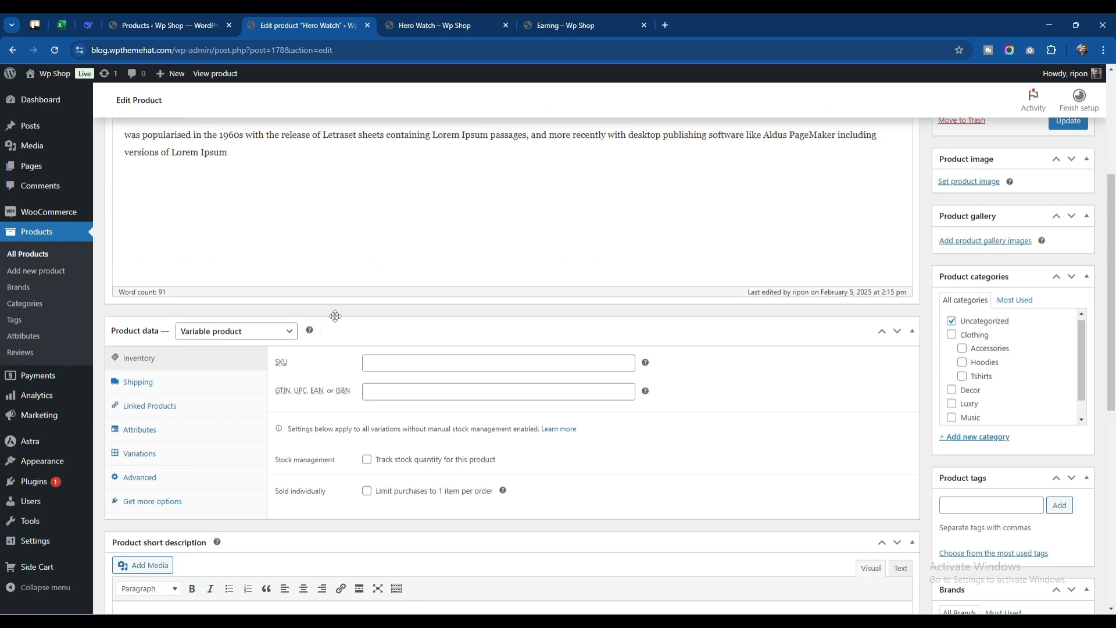
pyautogui.scroll(-4, 337, 320)
pyautogui.scroll(6, 336, 319)
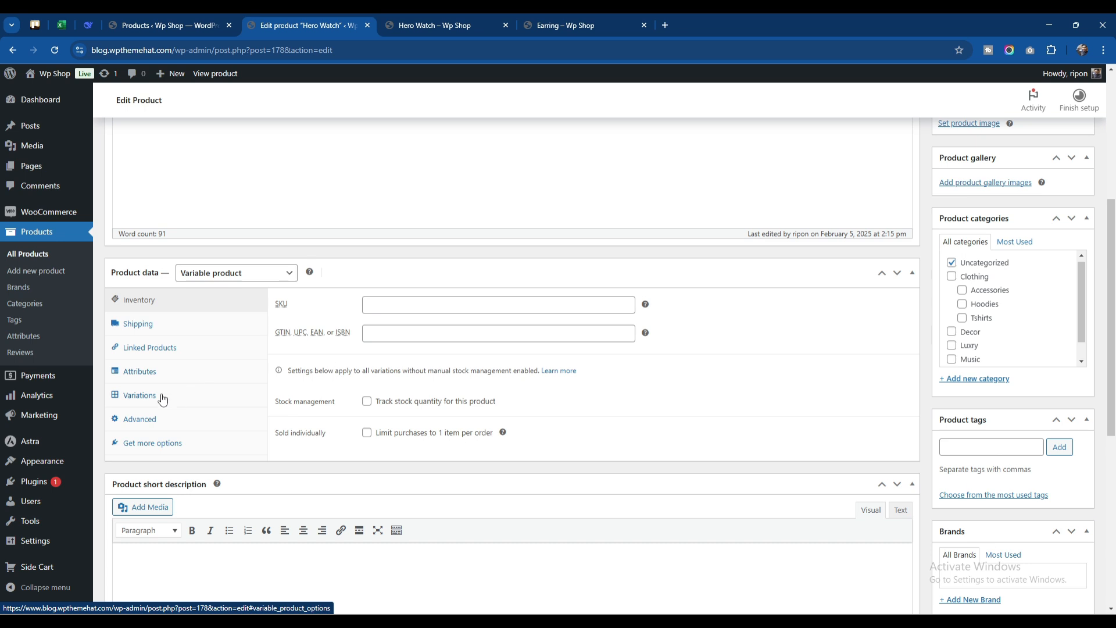
pyautogui.click(139, 396)
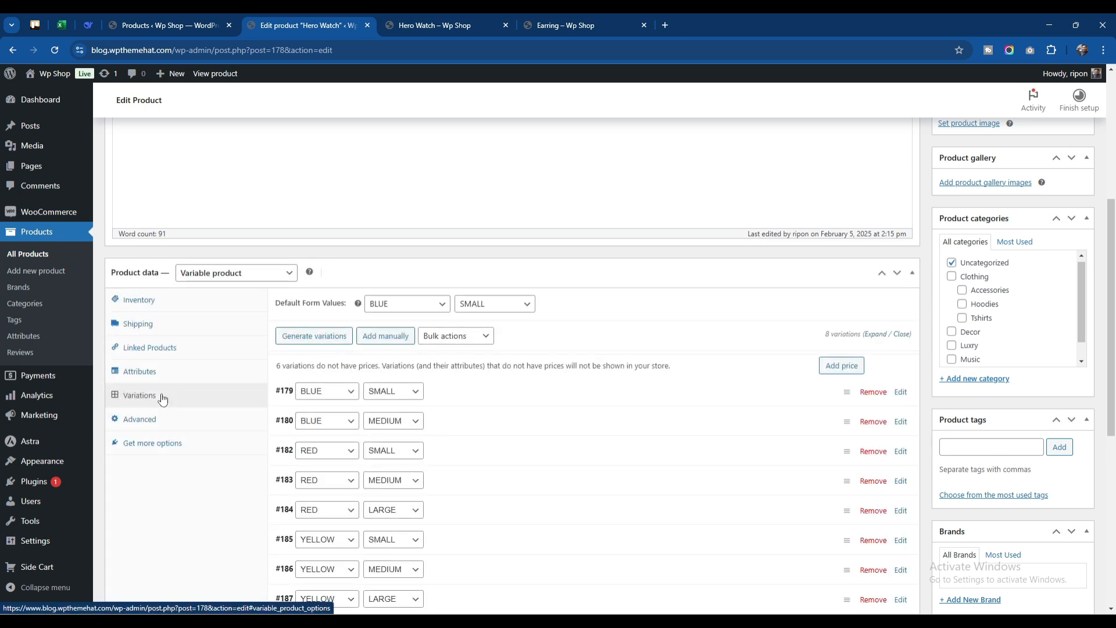
# Manually add a new variation to Hero Watch with color BLUE and size LARGE
pyautogui.scroll(-2, 162, 398)
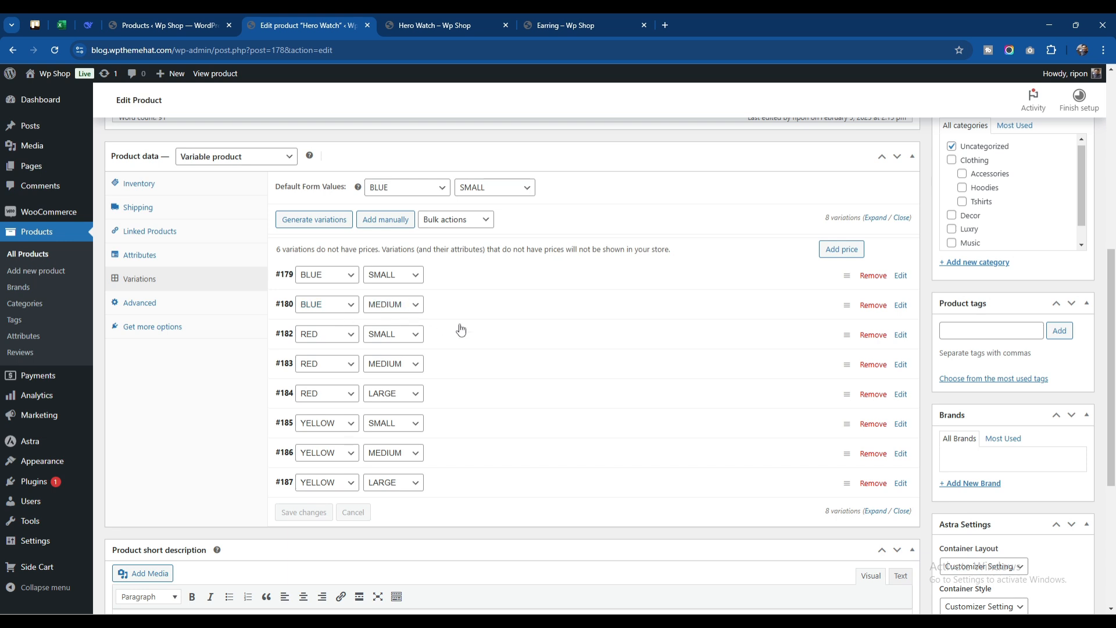
pyautogui.click(390, 221)
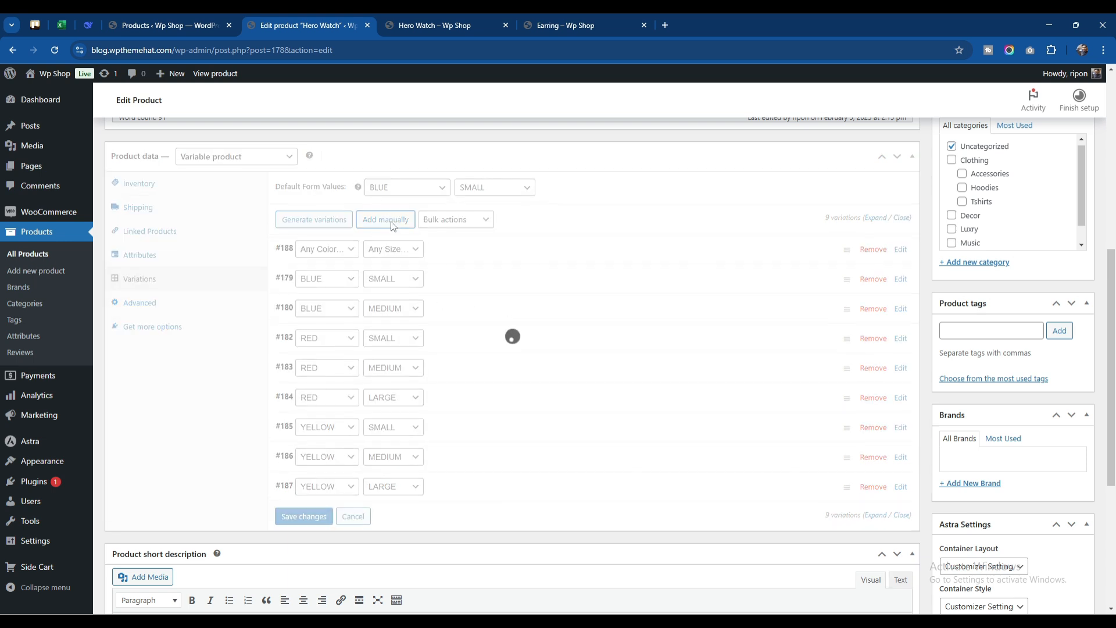
pyautogui.click(325, 254)
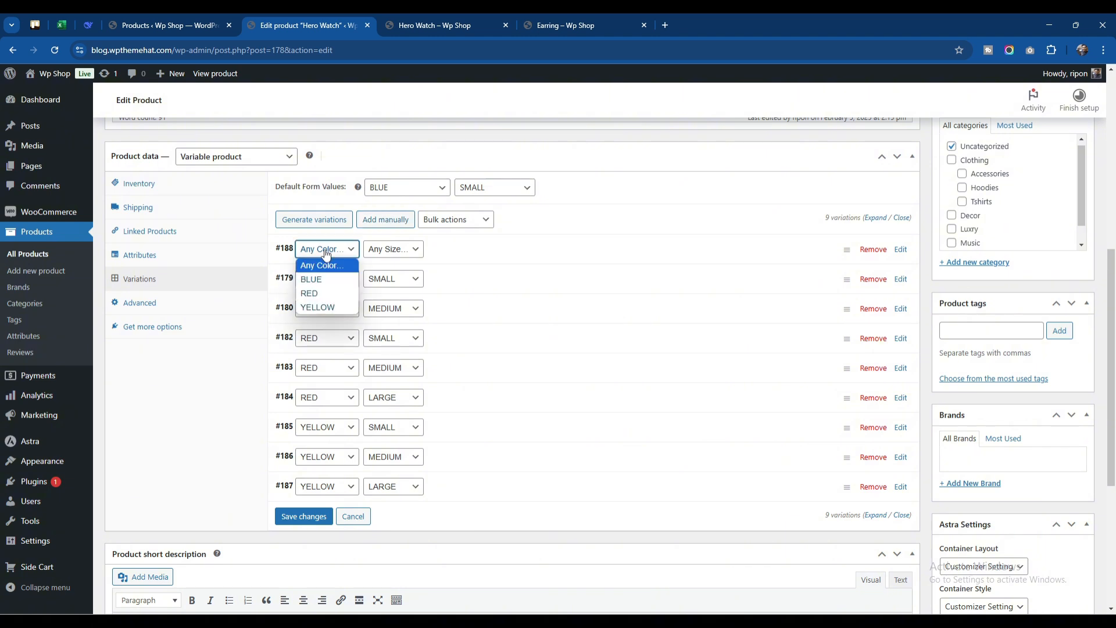
pyautogui.click(329, 273)
pyautogui.click(372, 254)
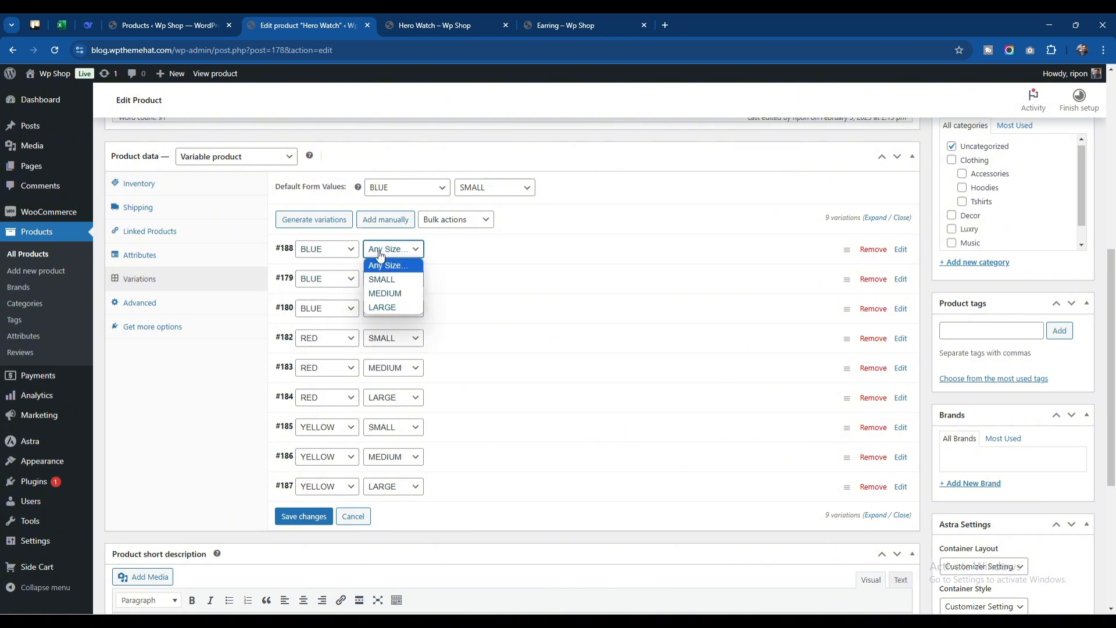
pyautogui.click(387, 306)
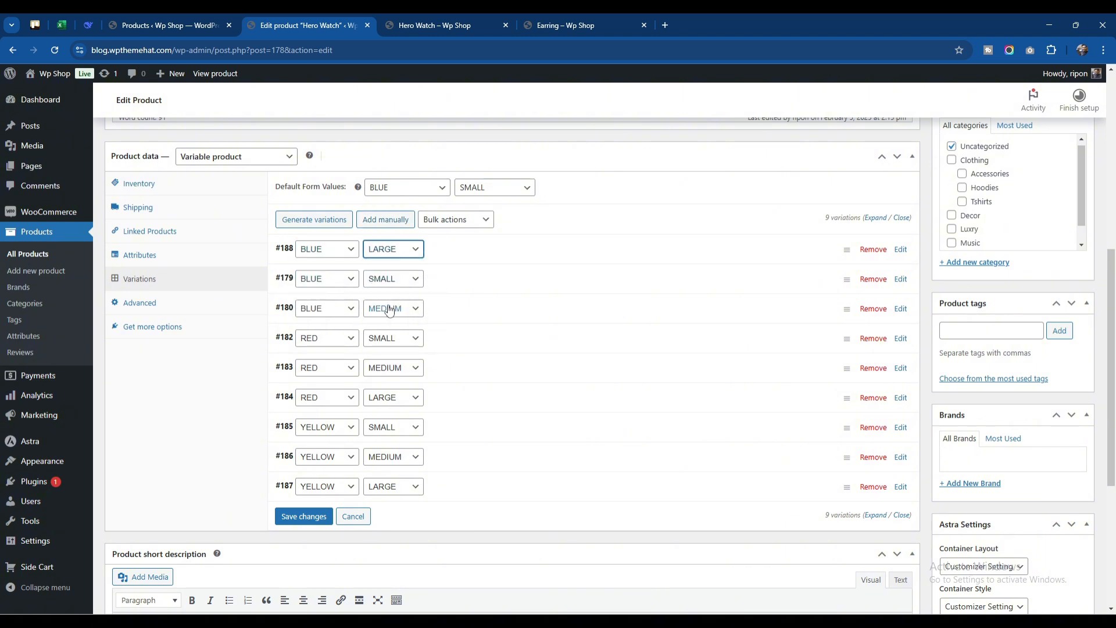
# Expand the BLUE / LARGE variation and set its image to the black watch, 11.png, from the media library
pyautogui.click(462, 256)
pyautogui.click(310, 321)
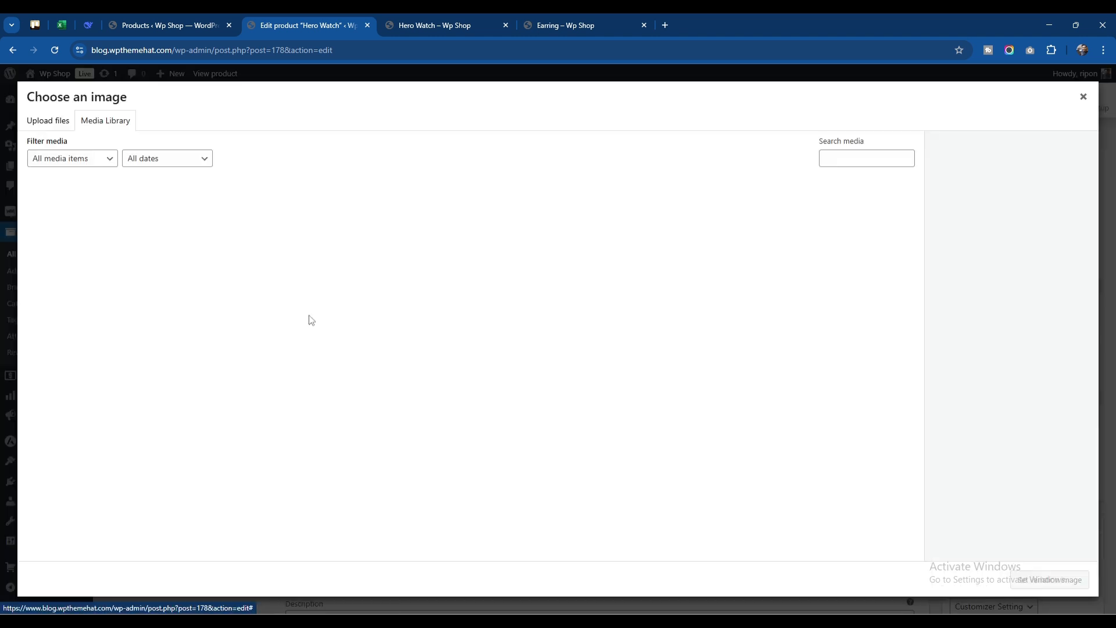
pyautogui.click(249, 413)
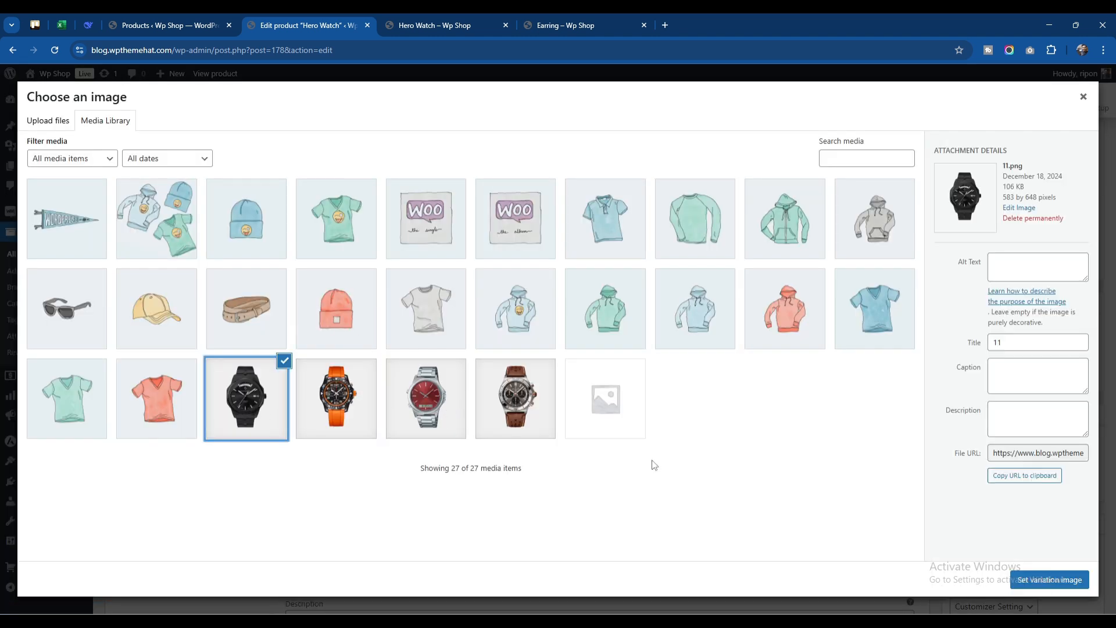
pyautogui.click(1049, 579)
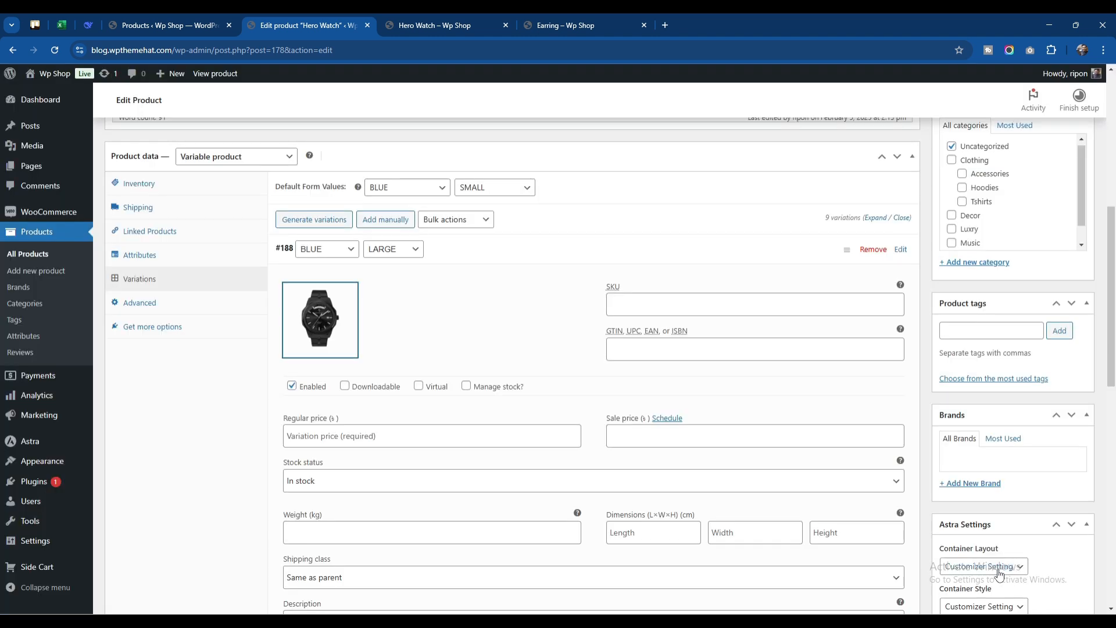
# Give the BLUE / LARGE variation the SKU asd, a regular price of 50 and a sale price of 40
pyautogui.click(619, 306)
pyautogui.write('asd')
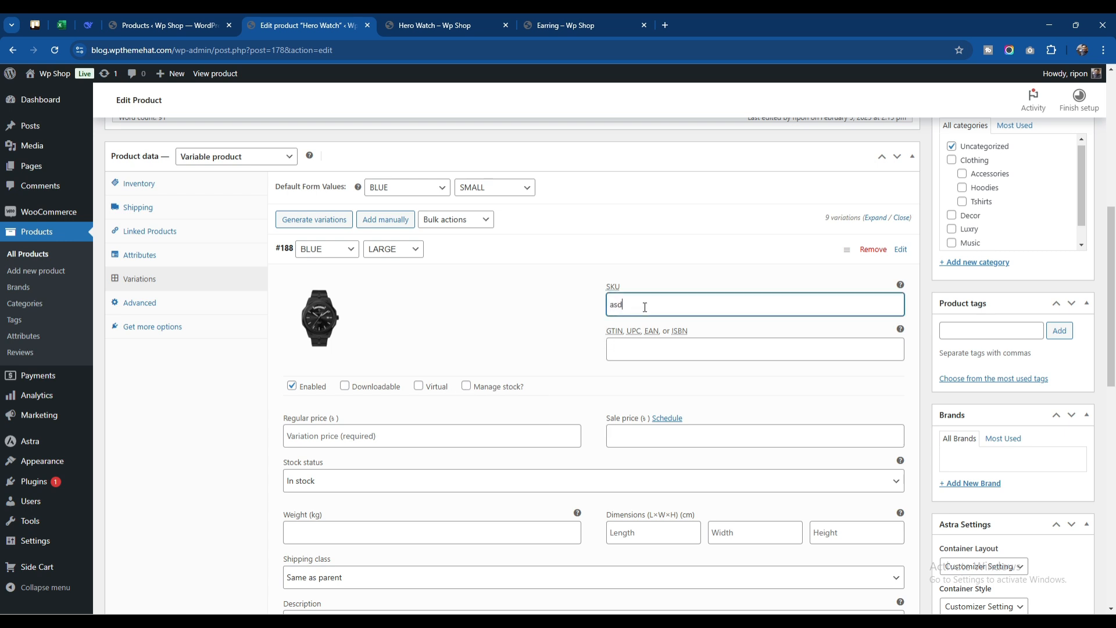
pyautogui.click(412, 436)
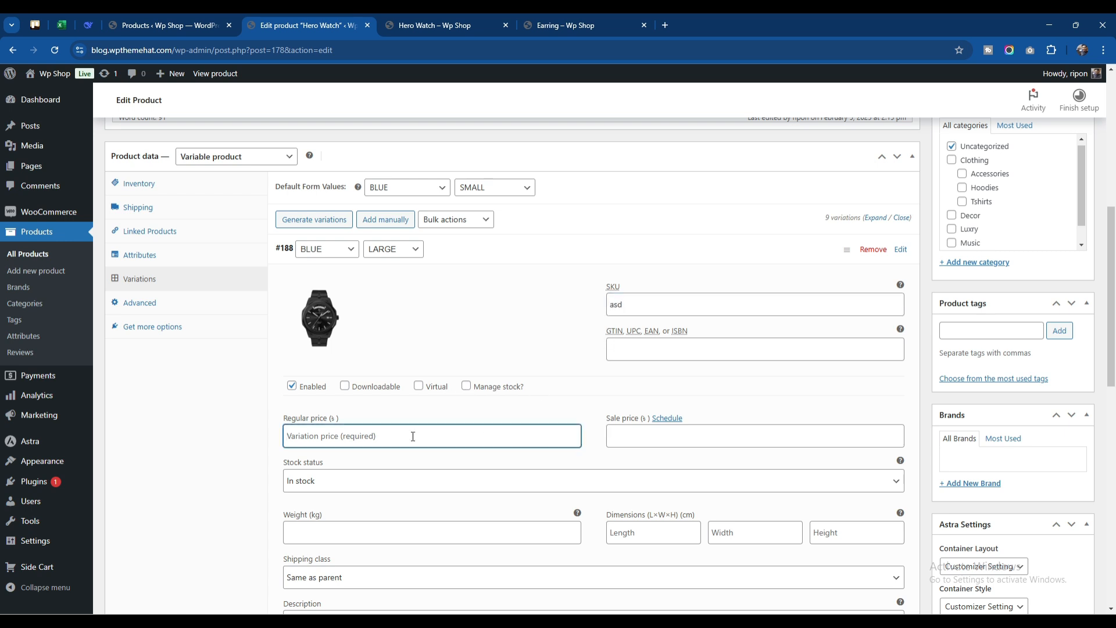
pyautogui.write('50')
pyautogui.click(627, 445)
pyautogui.write('40')
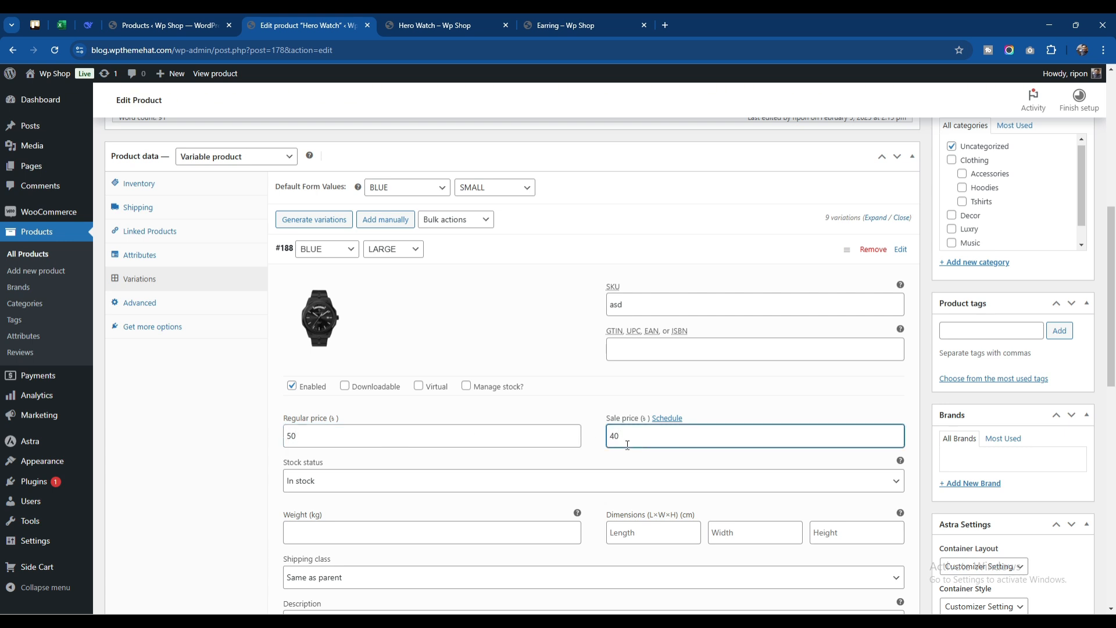
# Set the BLUE / LARGE variation's stock status to Out of stock
pyautogui.scroll(-2, 528, 451)
pyautogui.click(410, 366)
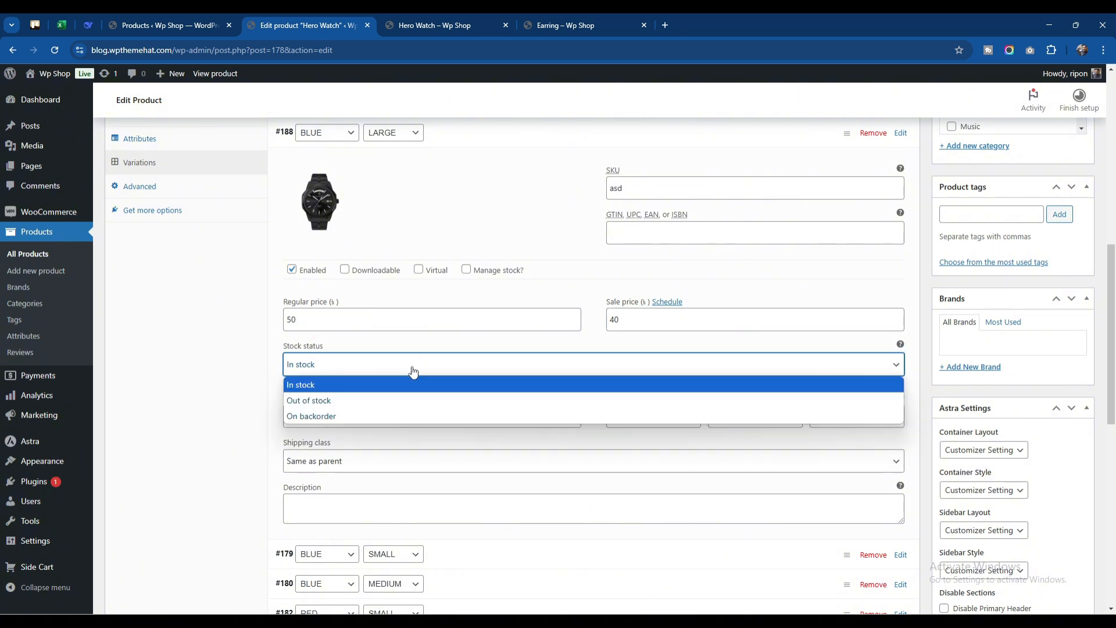
pyautogui.click(334, 400)
# Copy the product description's passage from "type specimen book" to "Letraset" into the BLUE / LARGE variation's description and update the product
pyautogui.click(376, 386)
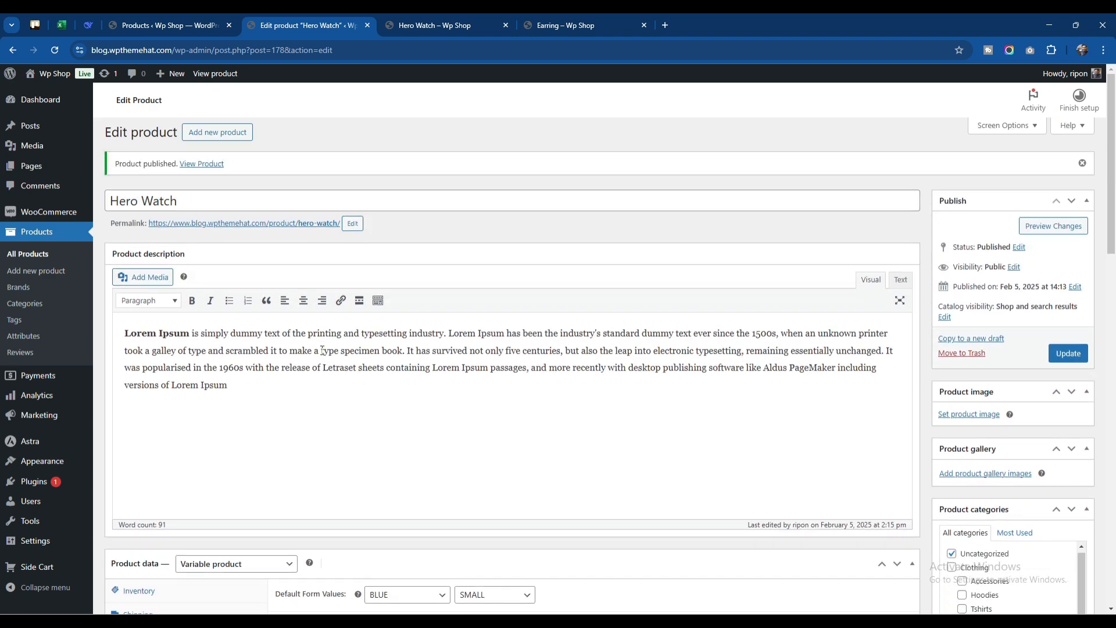
pyautogui.moveTo(320, 350); pyautogui.dragTo(356, 367)
pyautogui.hotkey('ctrl', 'c')
pyautogui.scroll(-15, 430, 424)
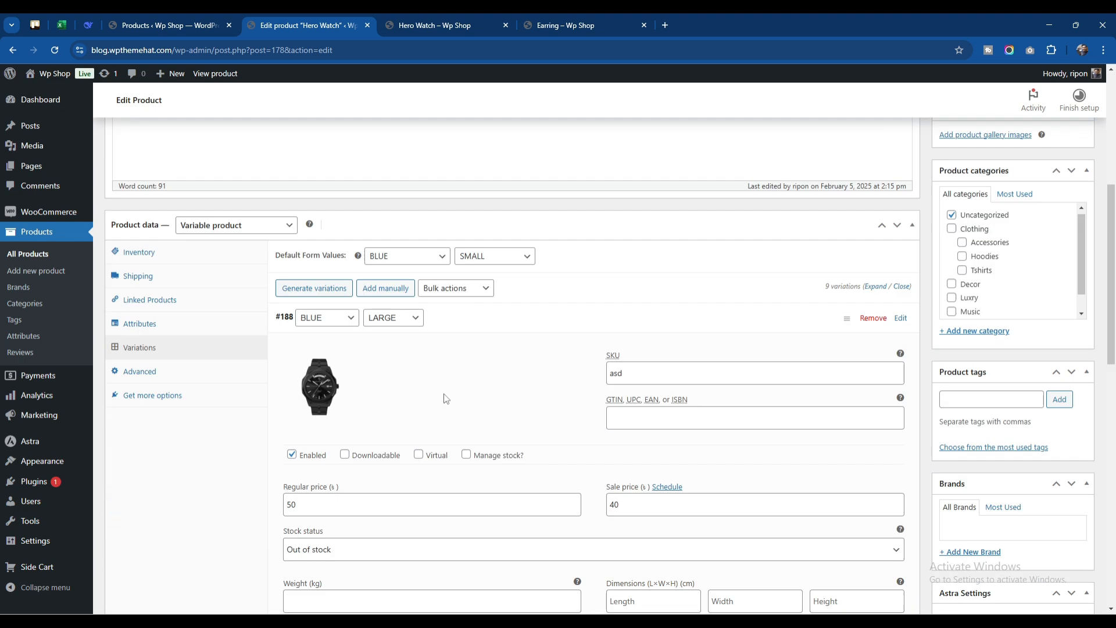
pyautogui.click(386, 337)
pyautogui.hotkey('ctrl', 'v')
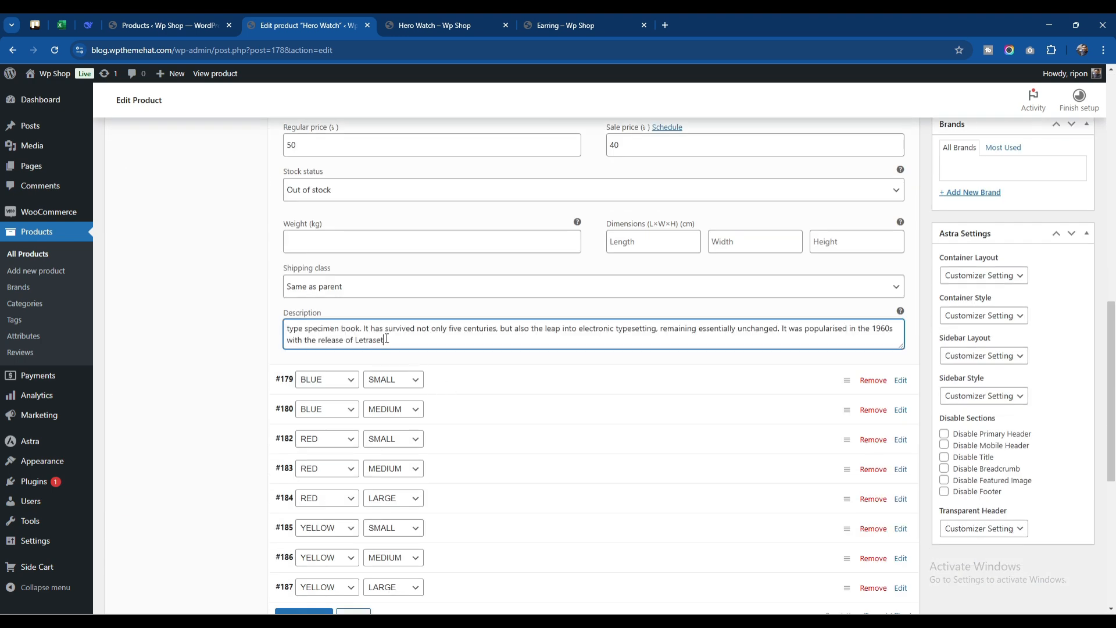
pyautogui.scroll(10, 1078, 276)
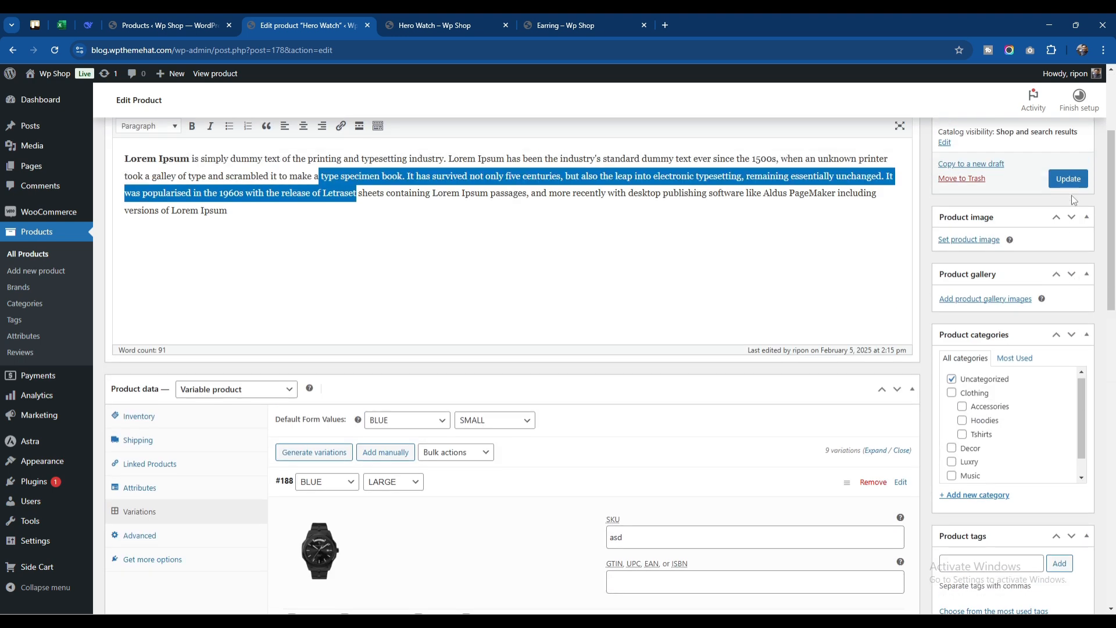
pyautogui.click(1068, 178)
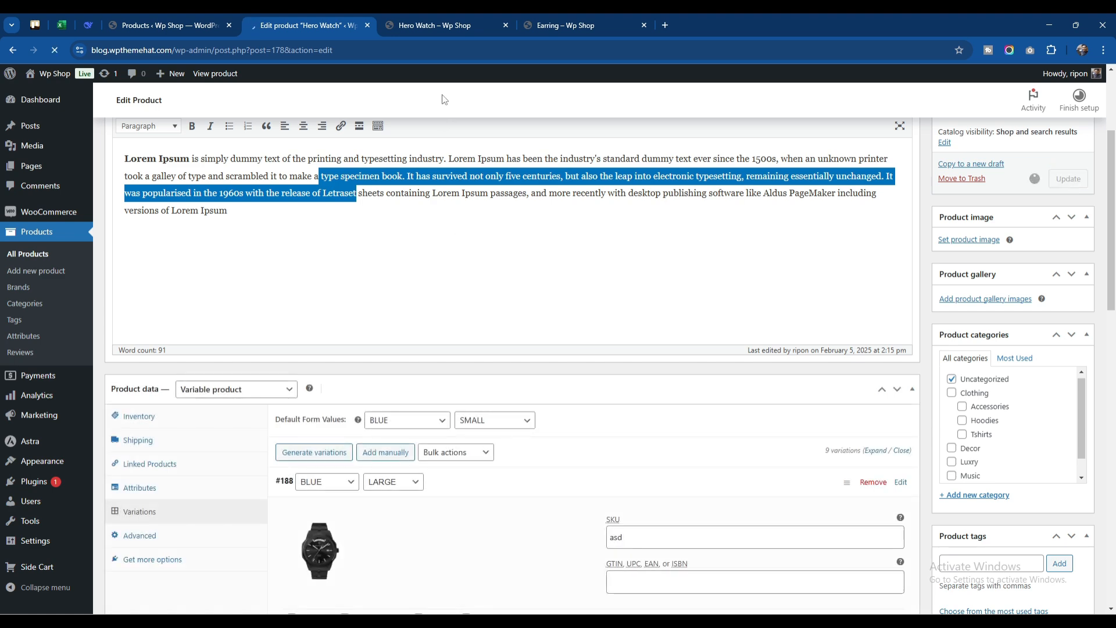
# On the Hero Watch store page, choose size LARGE with BLUE and check that variation's image, prices and stock availability
pyautogui.click(444, 26)
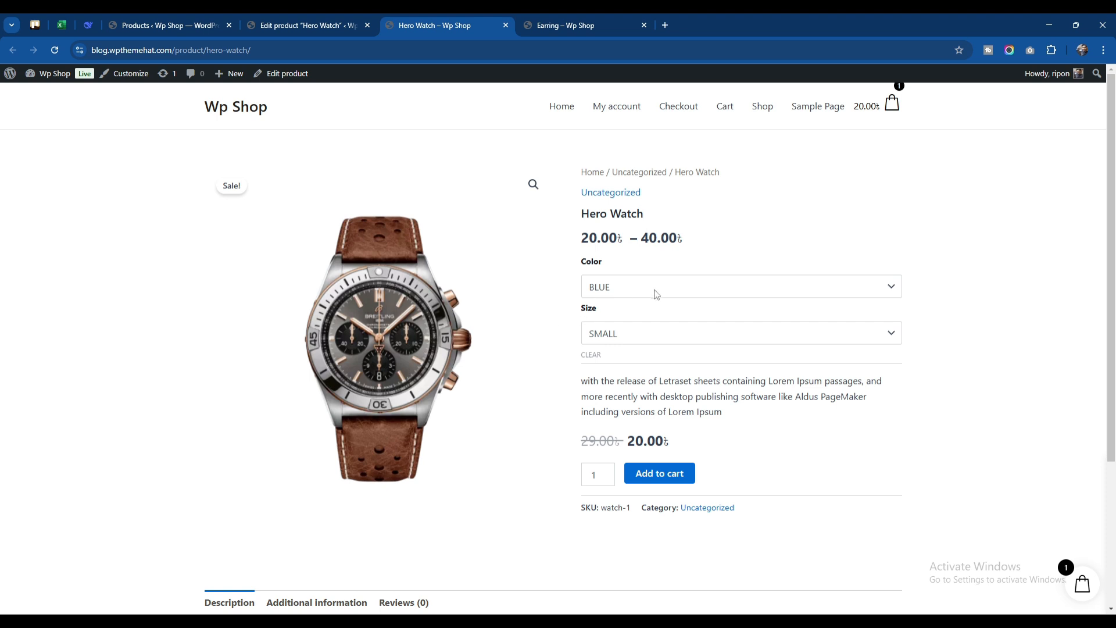
pyautogui.click(629, 341)
pyautogui.click(627, 402)
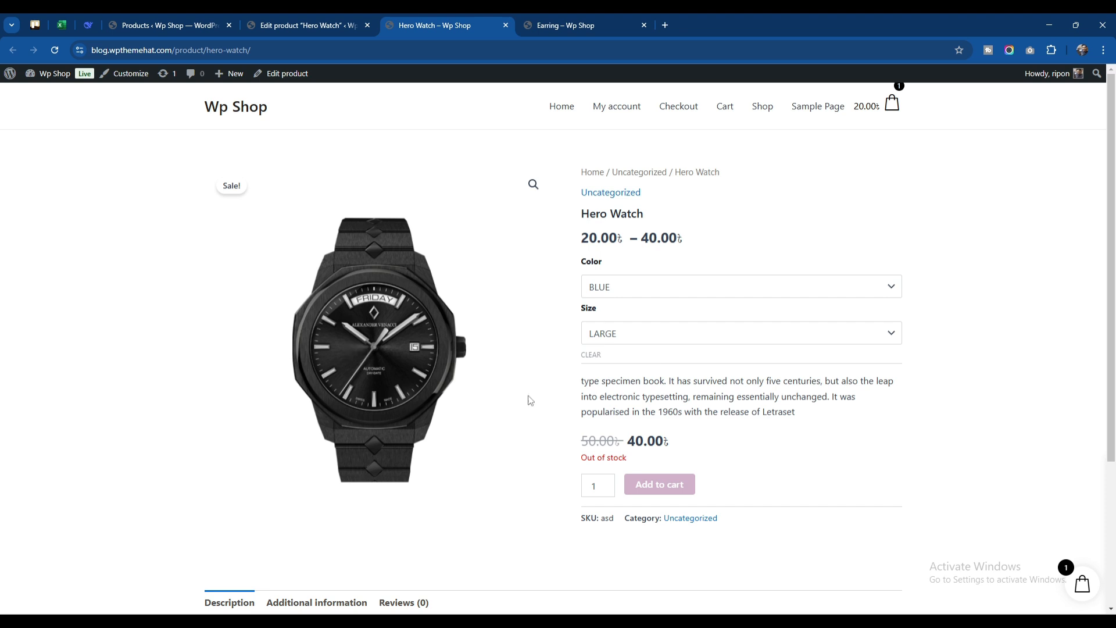
pyautogui.moveTo(581, 461); pyautogui.dragTo(645, 459)
pyautogui.click(645, 459)
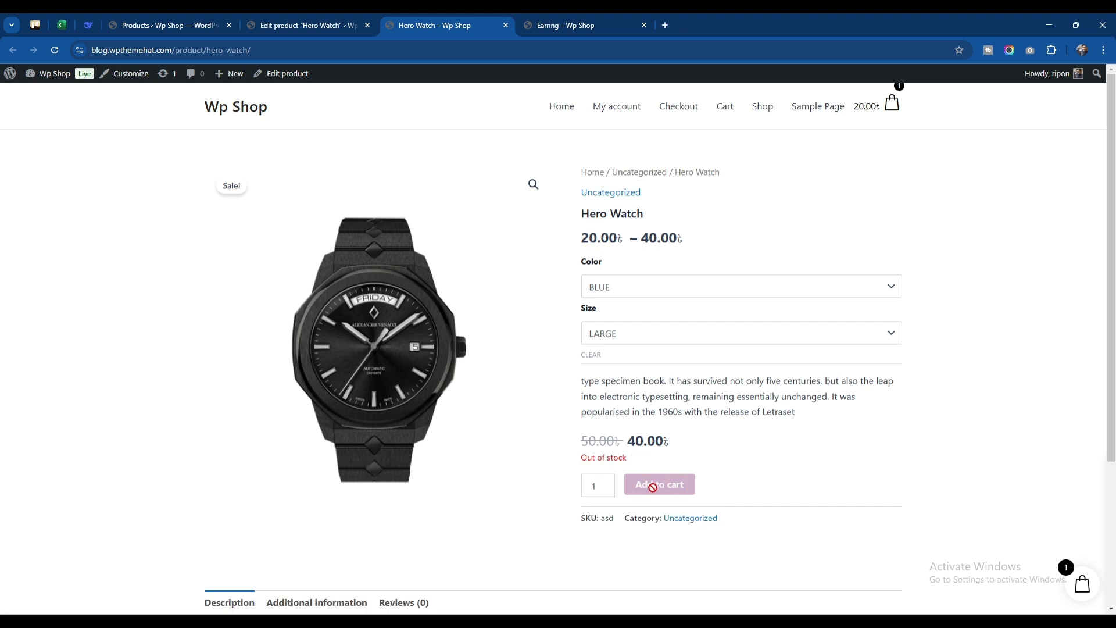